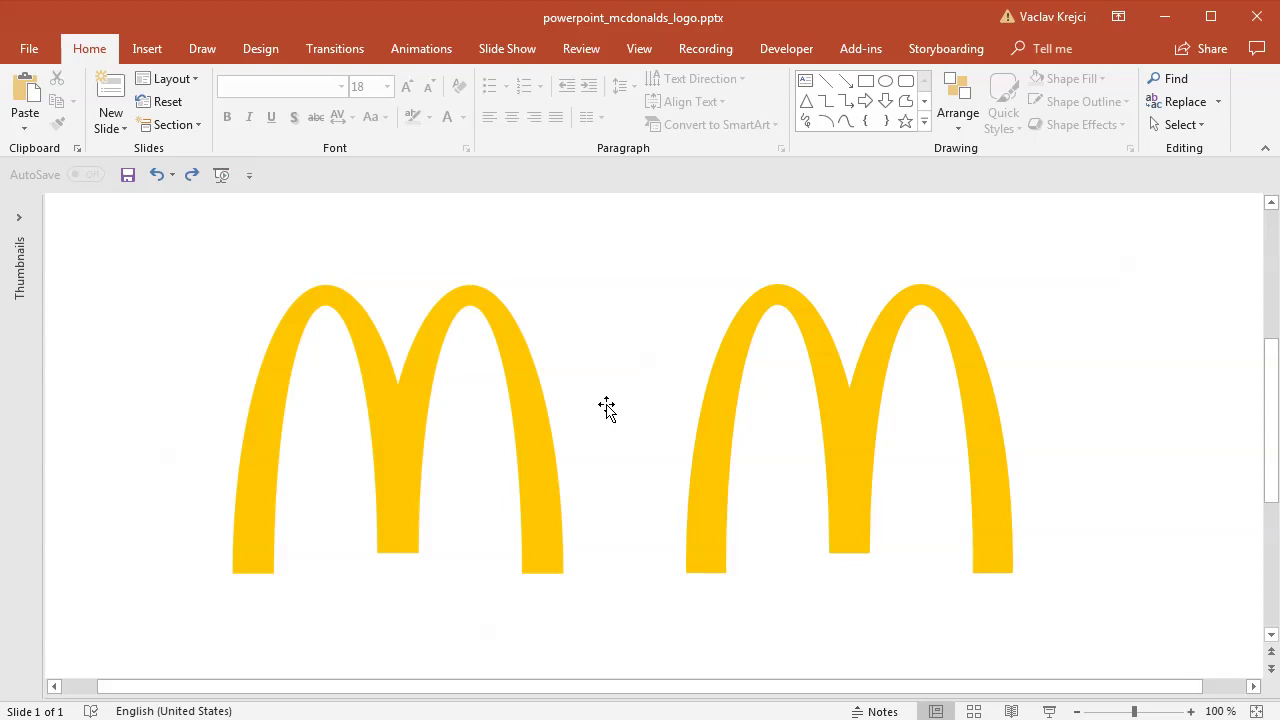
# Look through the Shapes gallery without choosing, then select the M logo pictures.
pyautogui.click(150, 50)
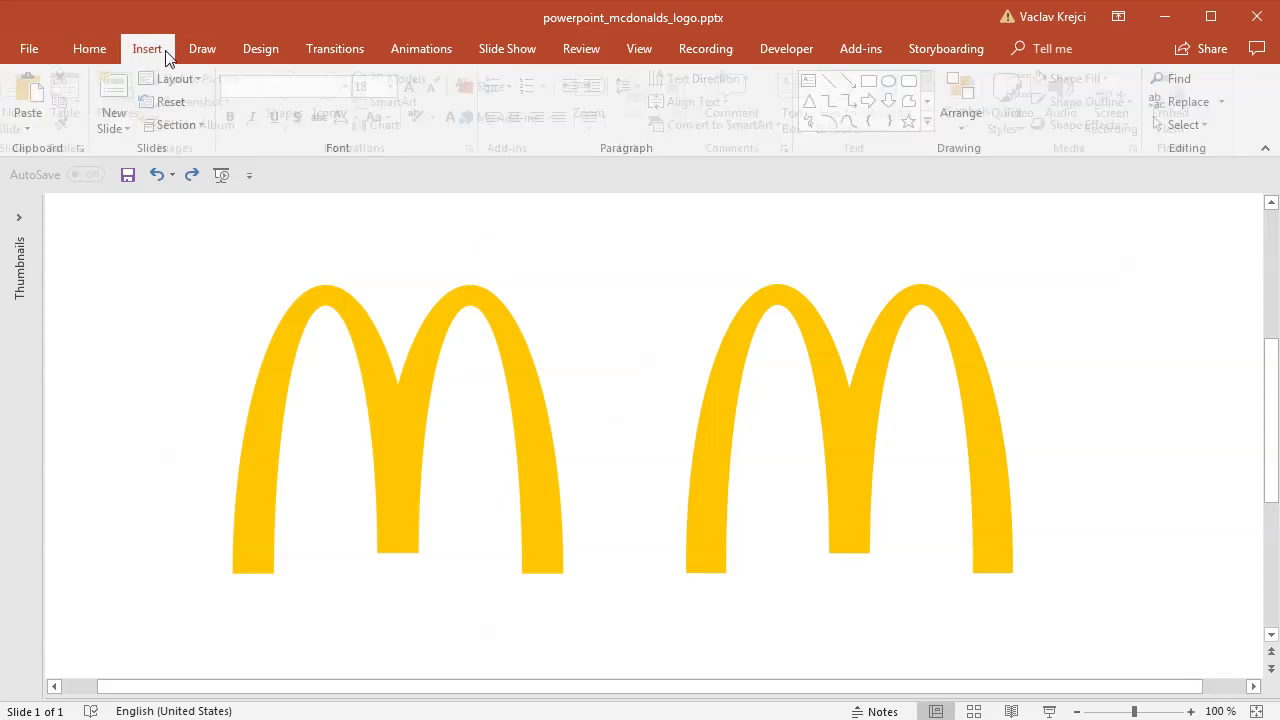
pyautogui.click(296, 130)
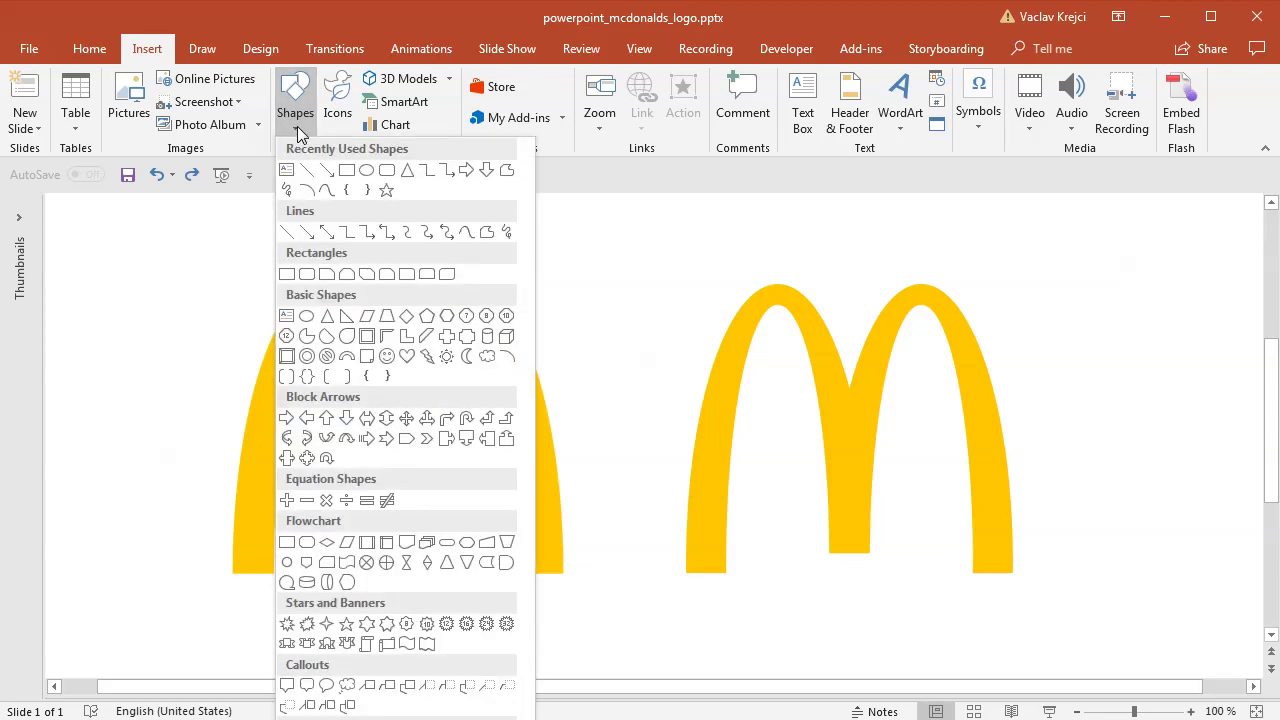
pyautogui.click(297, 132)
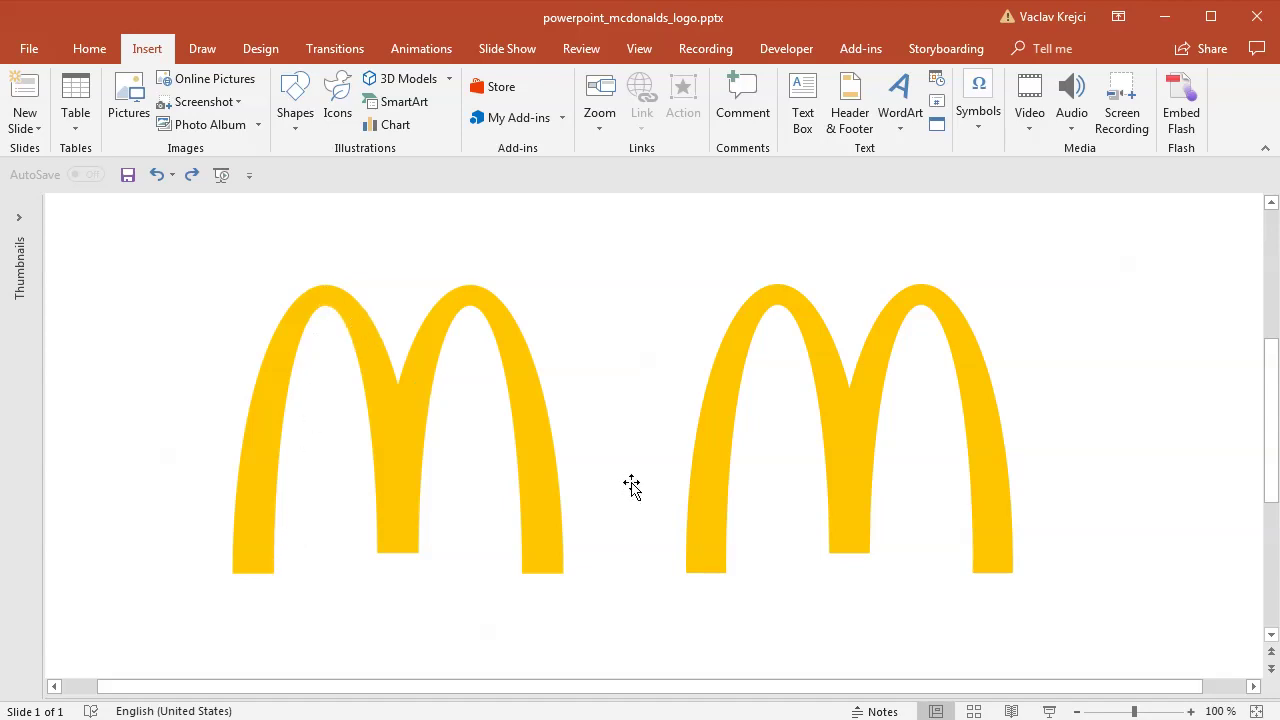
pyautogui.click(523, 446)
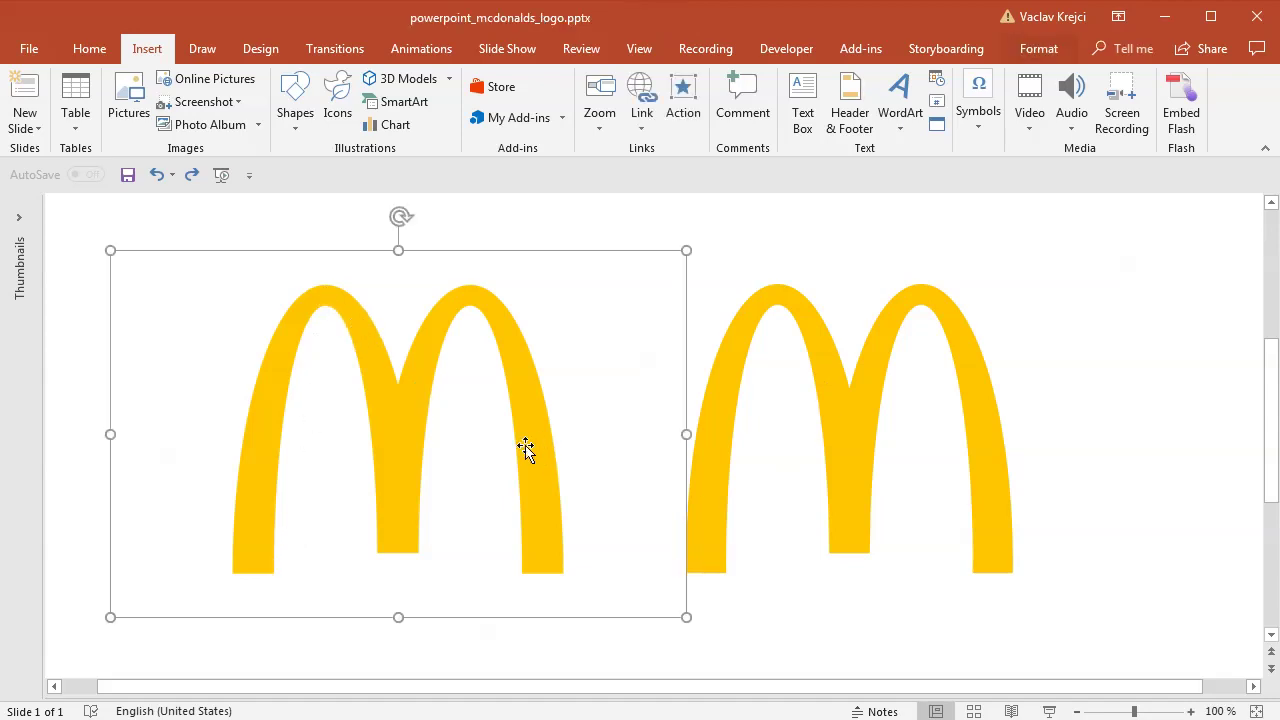
pyautogui.click(859, 393)
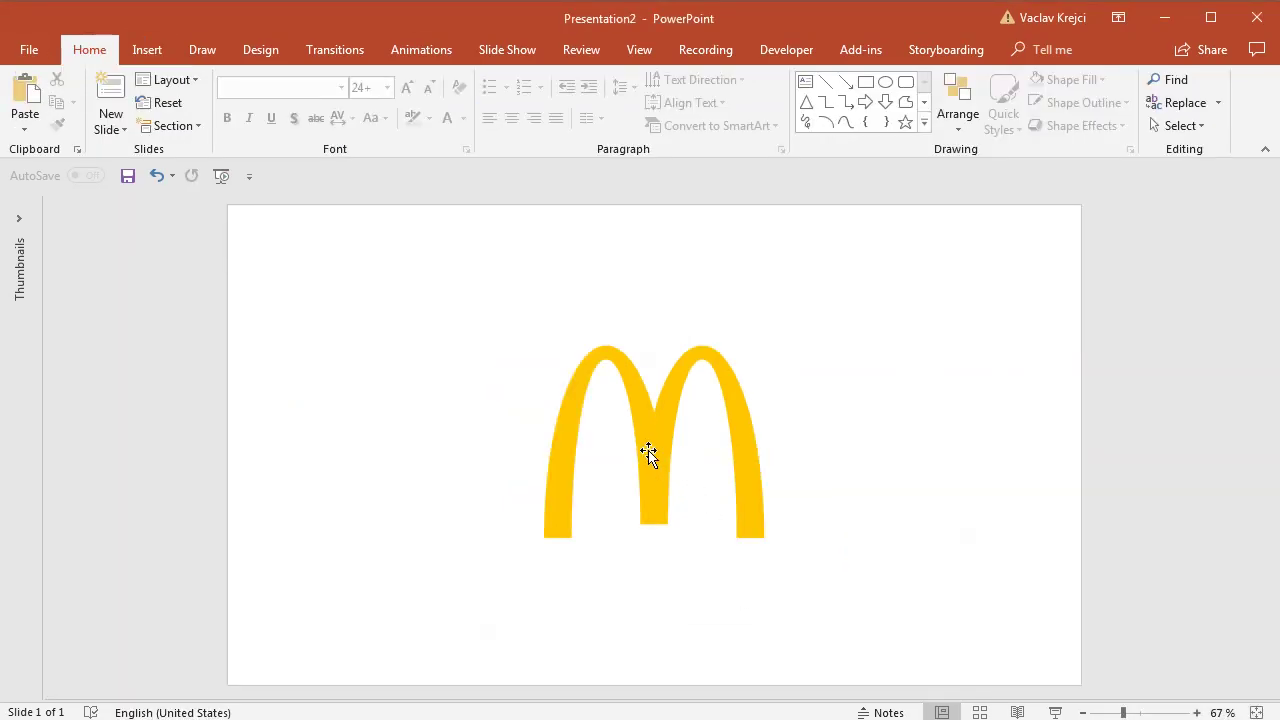
# Draw a tall oval over the M logo and move it slightly lower onto the left arch.
pyautogui.click(650, 446)
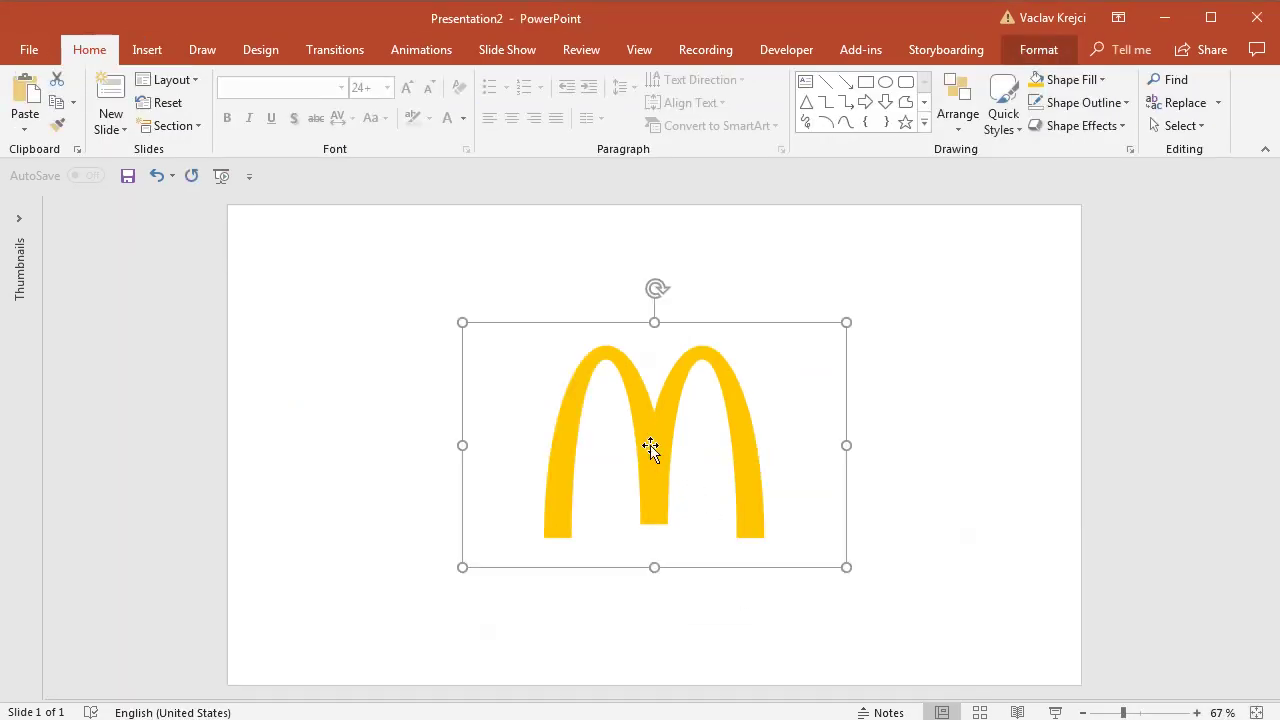
pyautogui.click(147, 49)
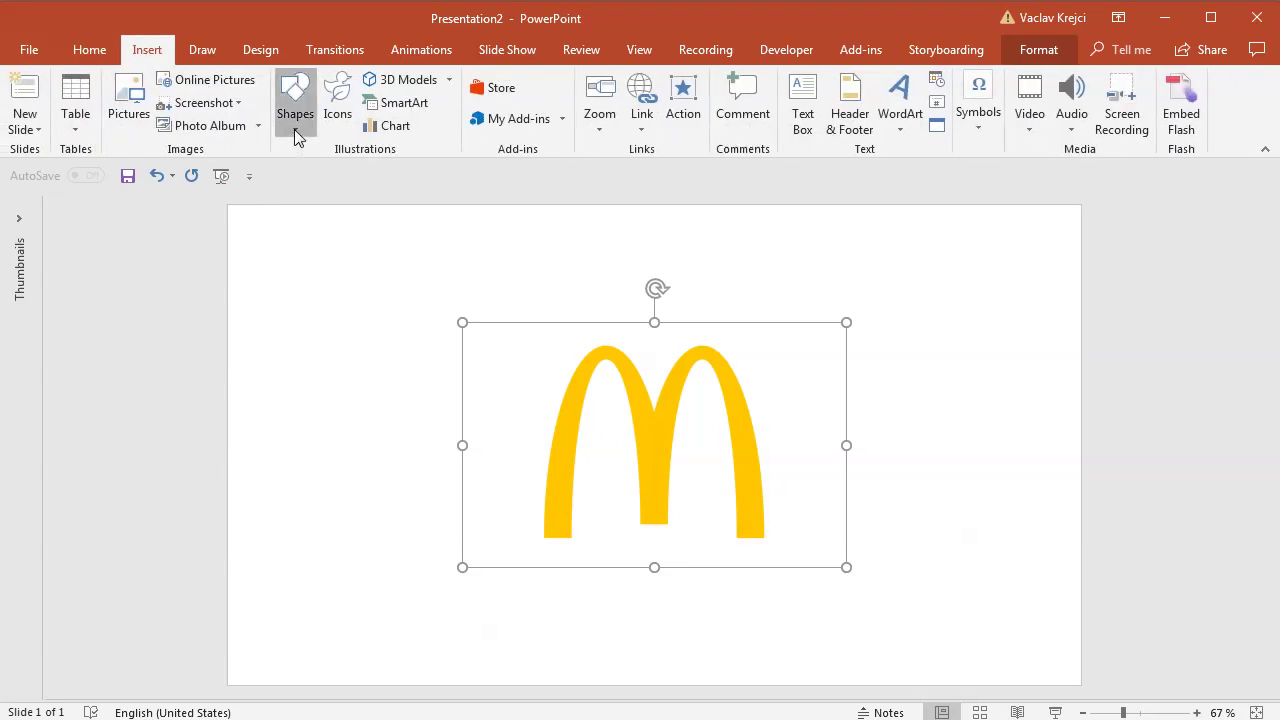
pyautogui.click(293, 130)
pyautogui.click(366, 177)
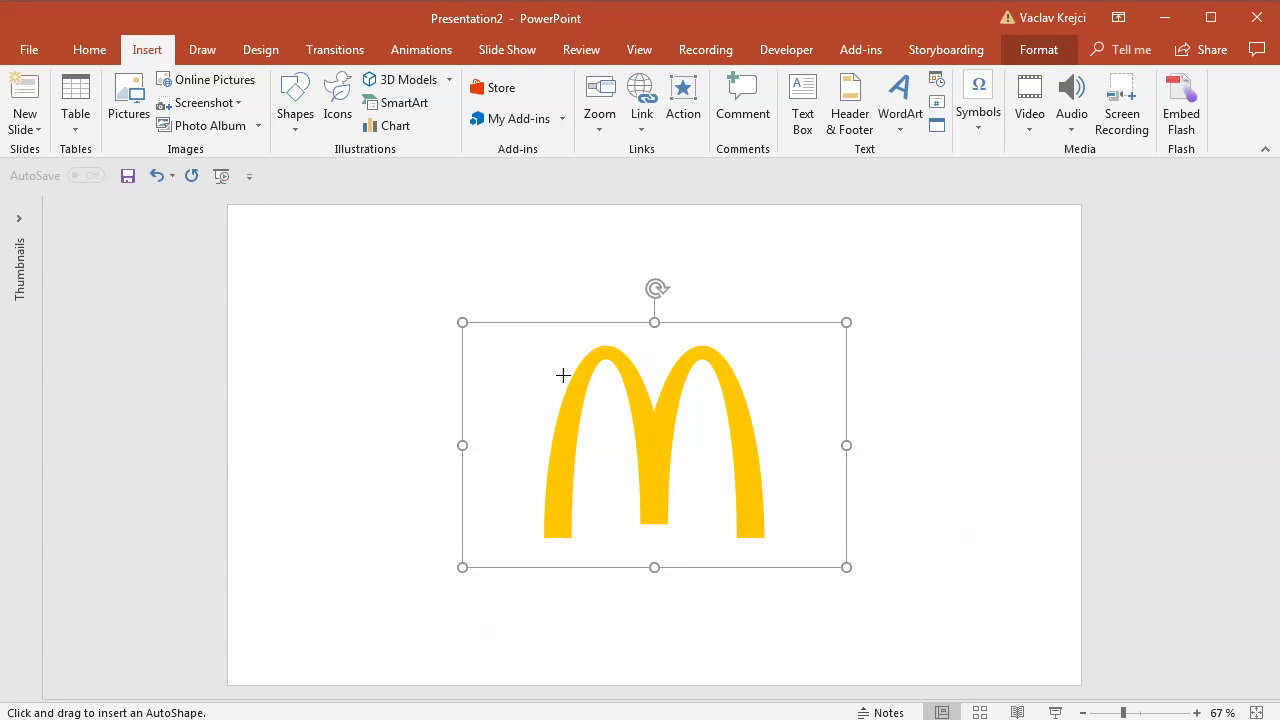
pyautogui.moveTo(554, 325); pyautogui.dragTo(682, 611)
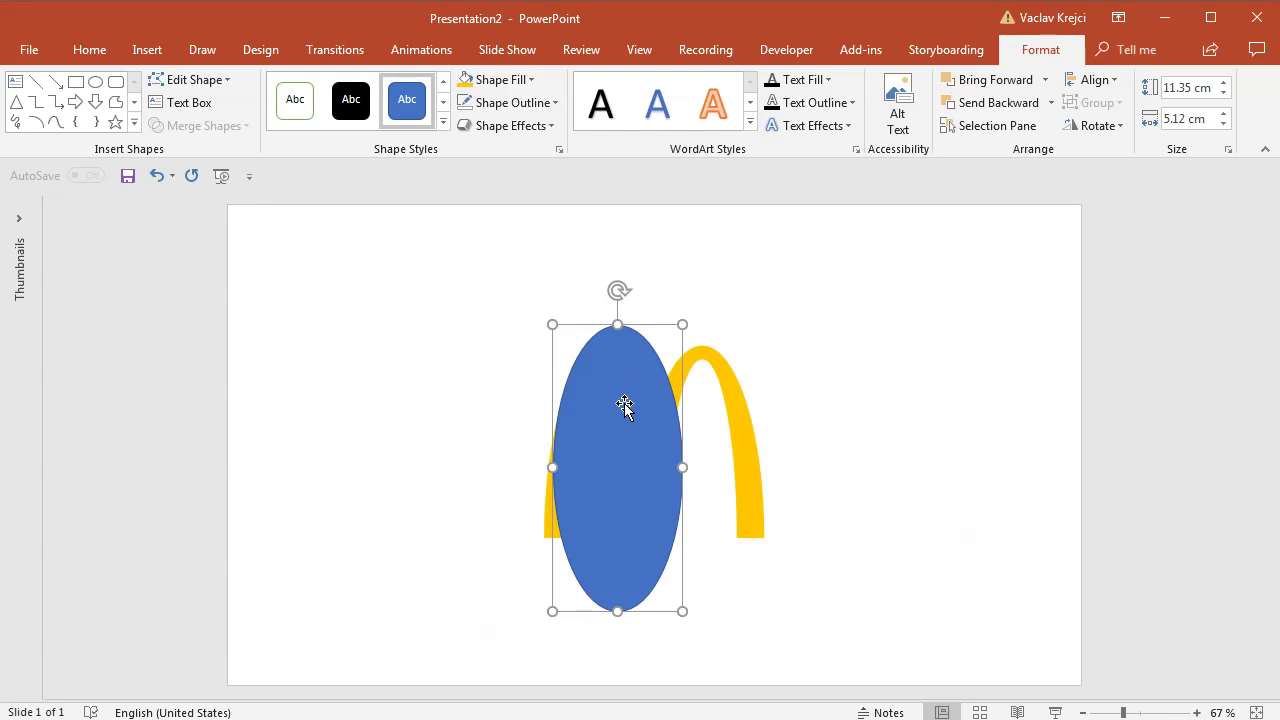
pyautogui.moveTo(627, 405); pyautogui.dragTo(616, 430)
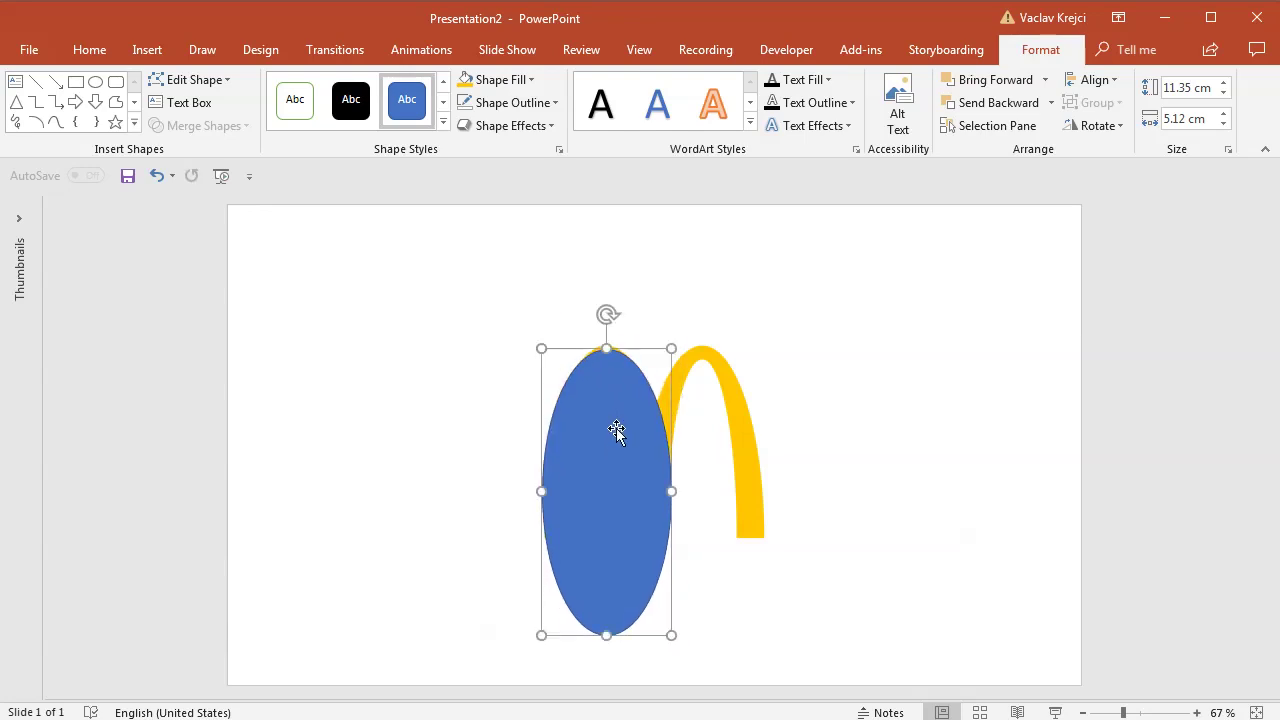
pyautogui.click(1143, 712)
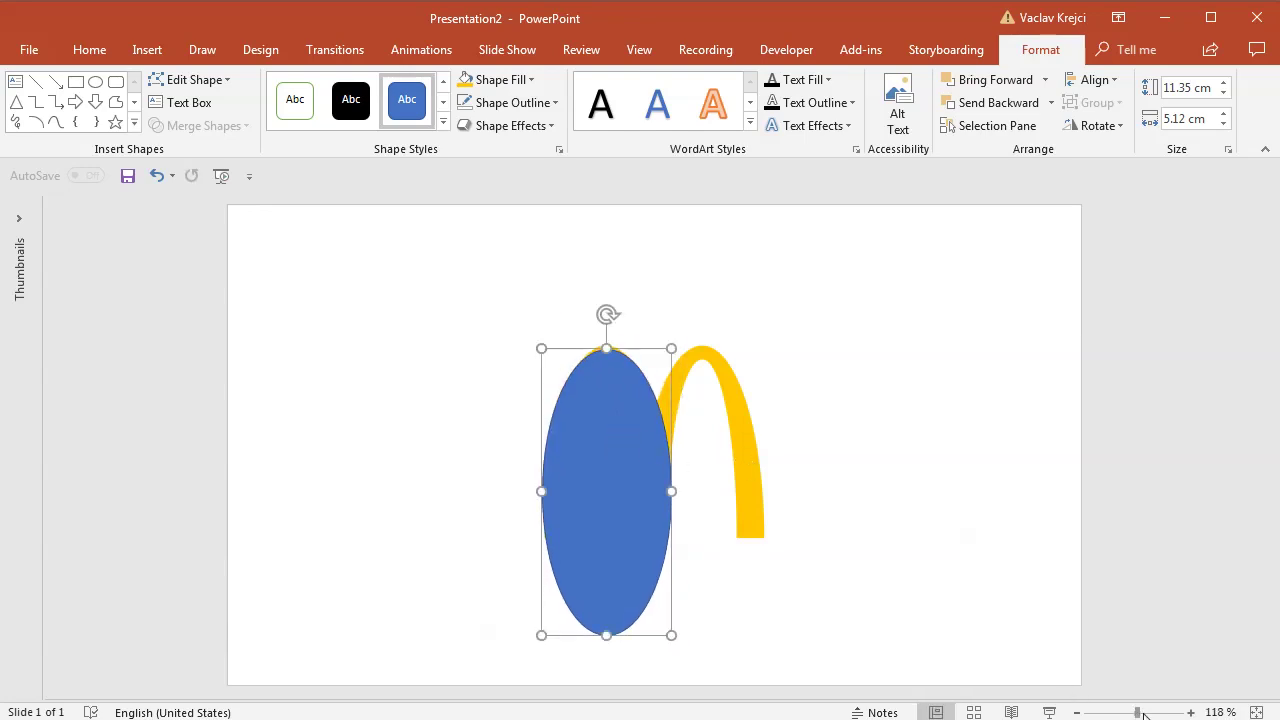
pyautogui.moveTo(1137, 712); pyautogui.dragTo(1131, 712)
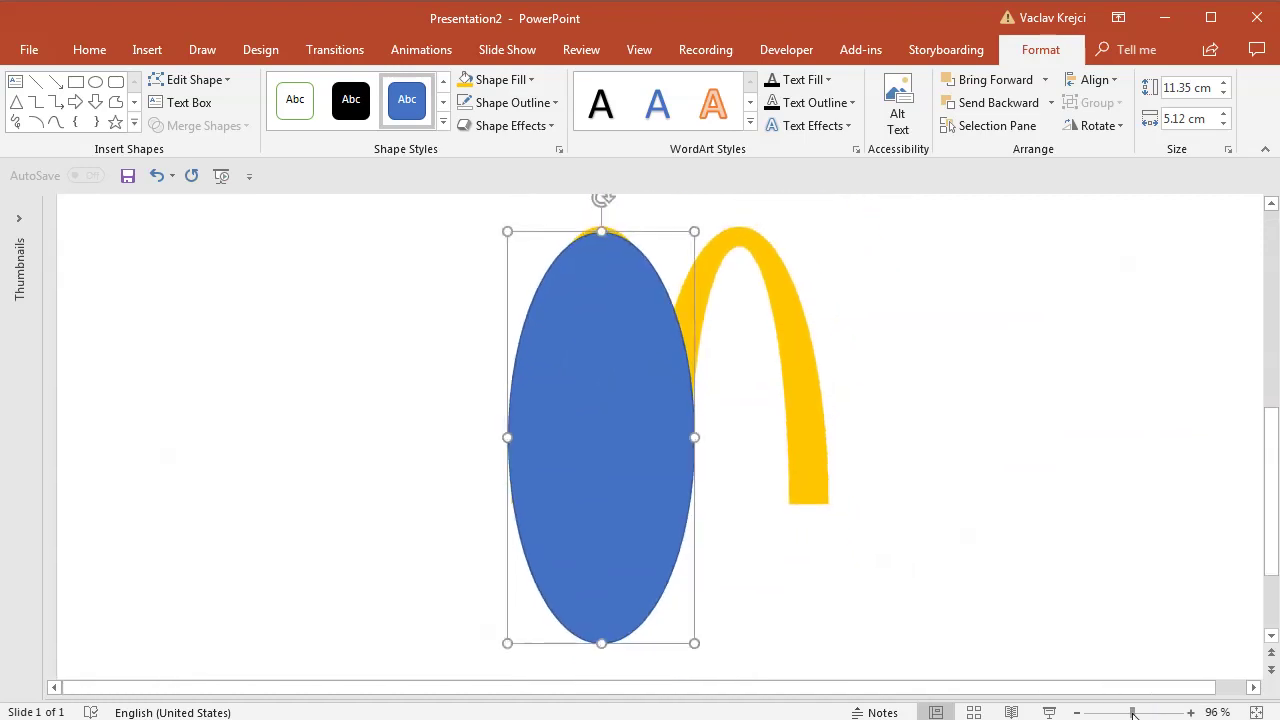
# Give the oval a purple fill and outline, with the fill at 73% transparency.
pyautogui.click(512, 82)
pyautogui.click(618, 240)
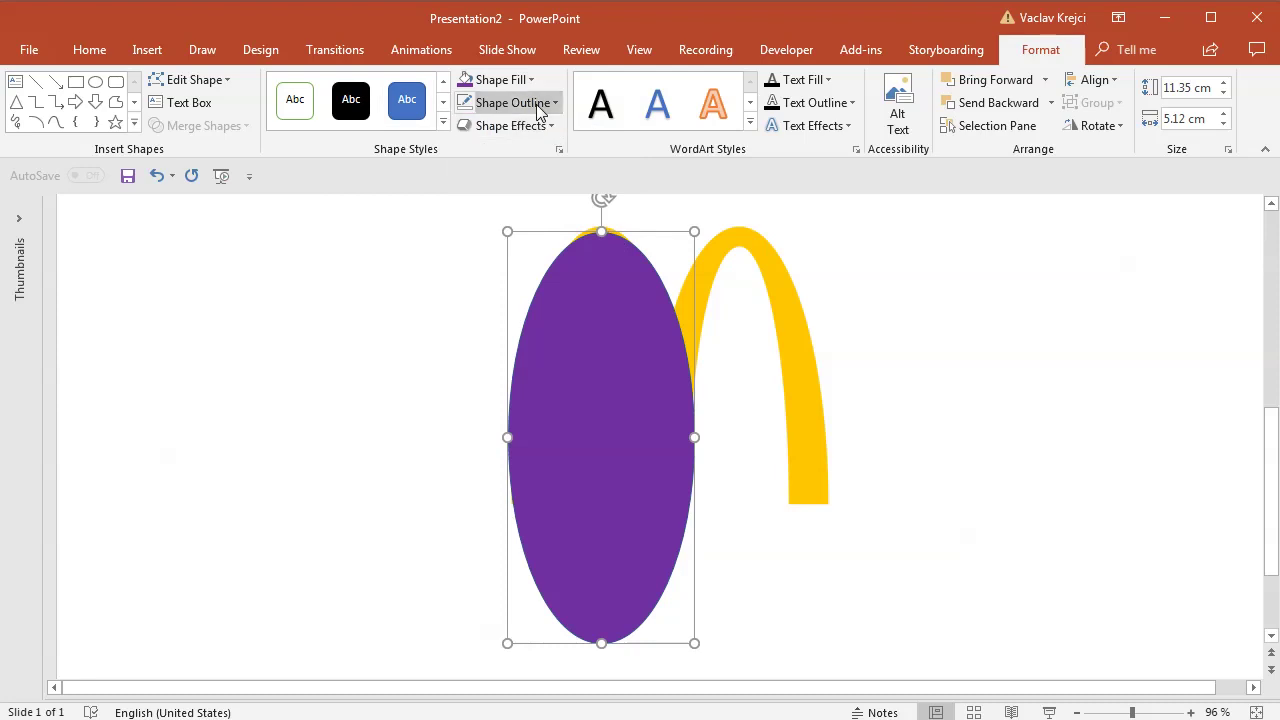
pyautogui.click(514, 103)
pyautogui.click(617, 257)
pyautogui.click(517, 82)
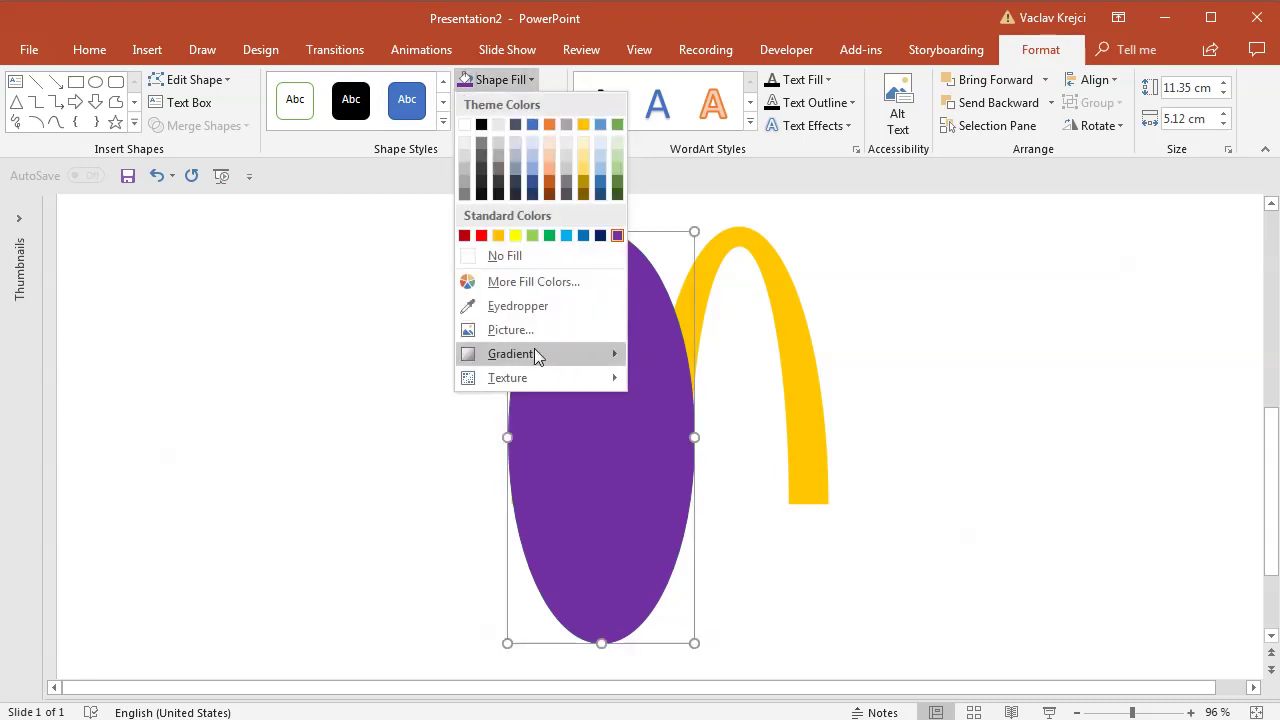
pyautogui.click(529, 289)
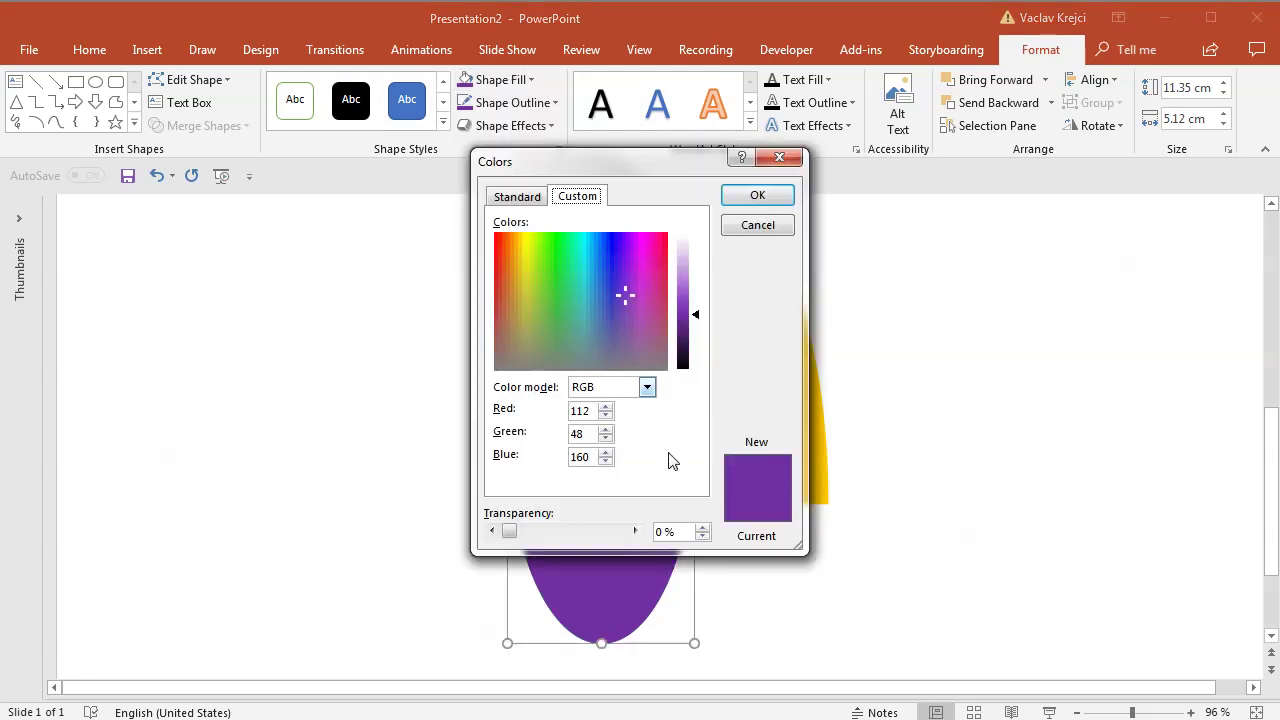
pyautogui.moveTo(502, 531); pyautogui.dragTo(589, 531)
pyautogui.click(756, 197)
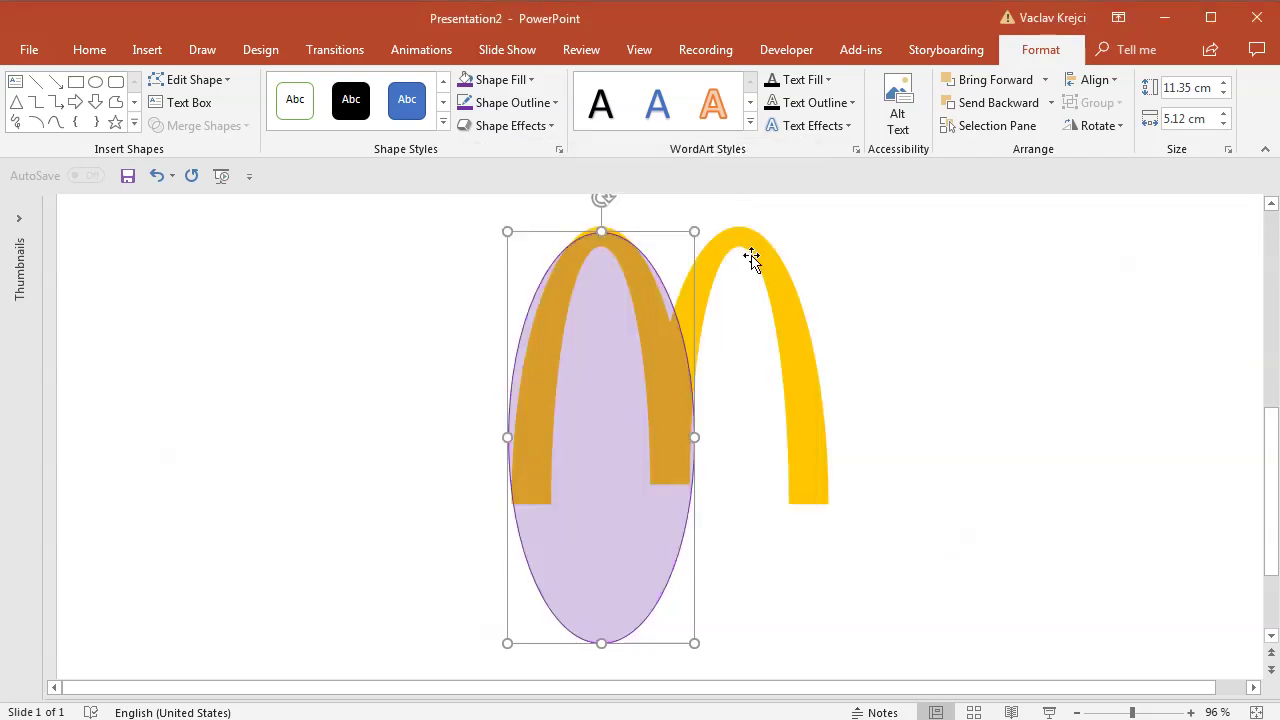
# Set the purple oval as the default shape, then delete it.
pyautogui.rightClick(602, 287)
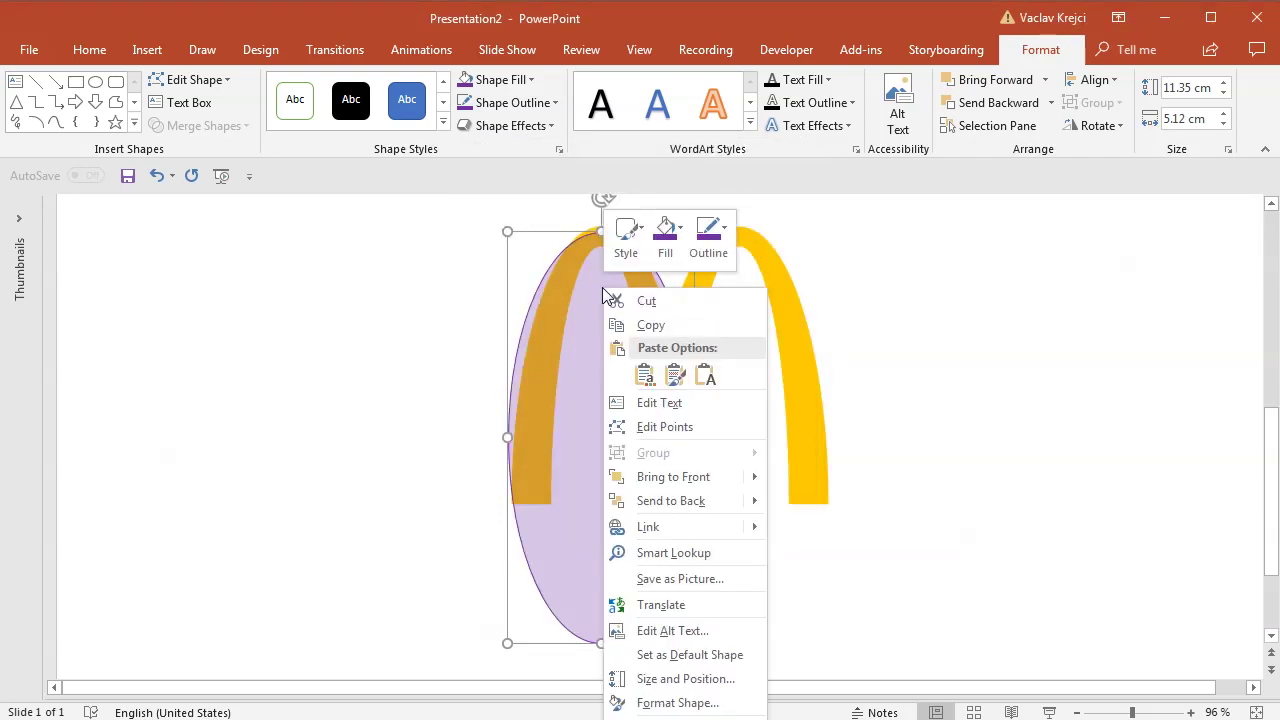
pyautogui.click(699, 656)
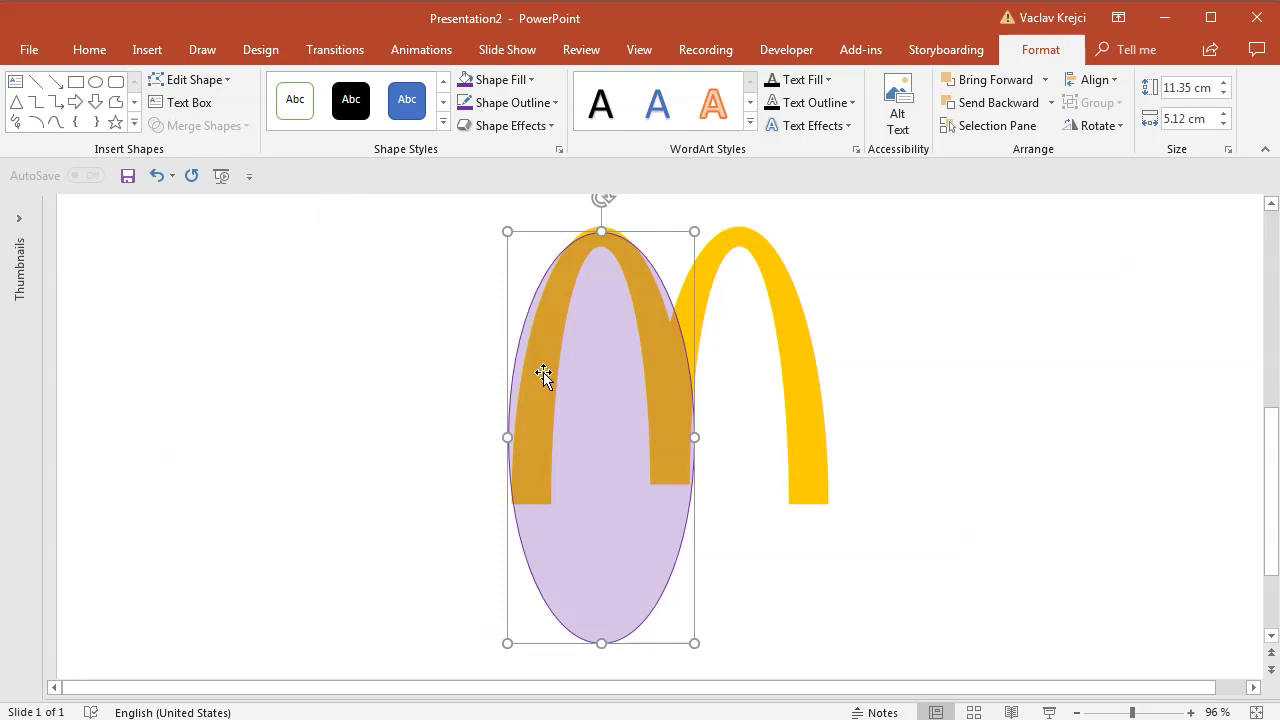
pyautogui.press('Delete')
# Draw an oval over the M's left arch and size it to 15.24 cm tall by 4.91 cm wide.
pyautogui.click(150, 50)
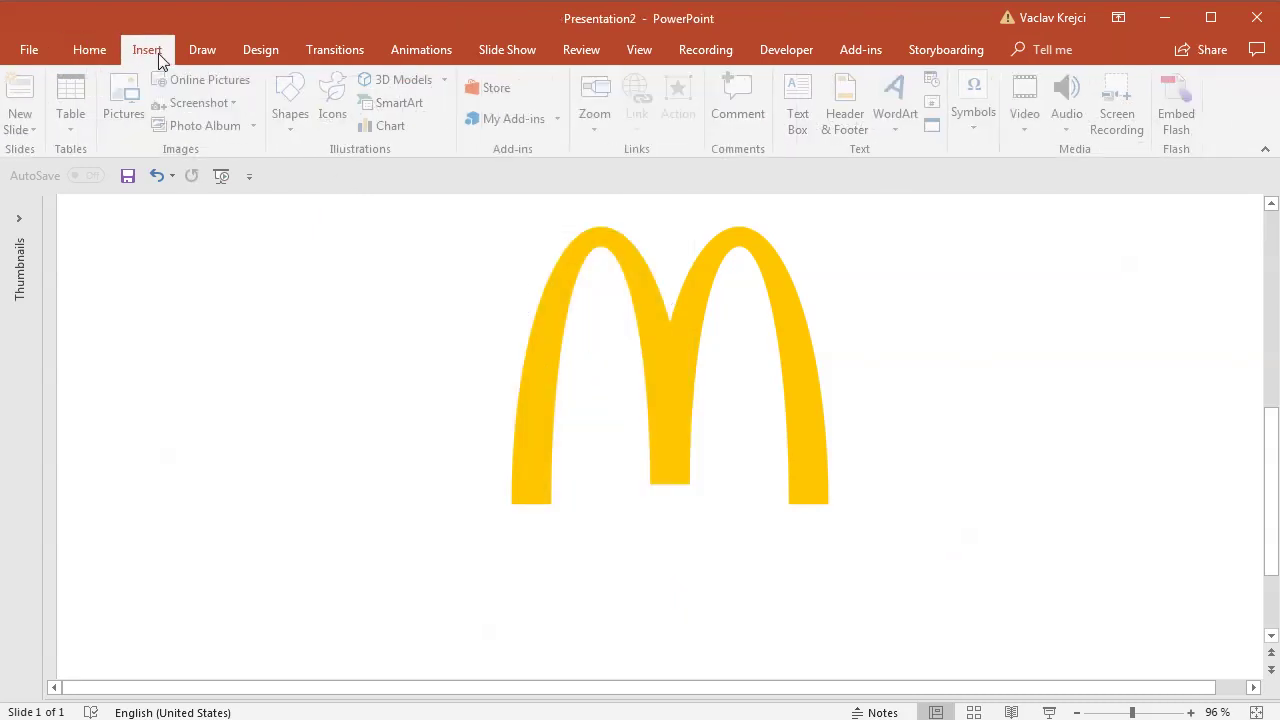
pyautogui.click(295, 105)
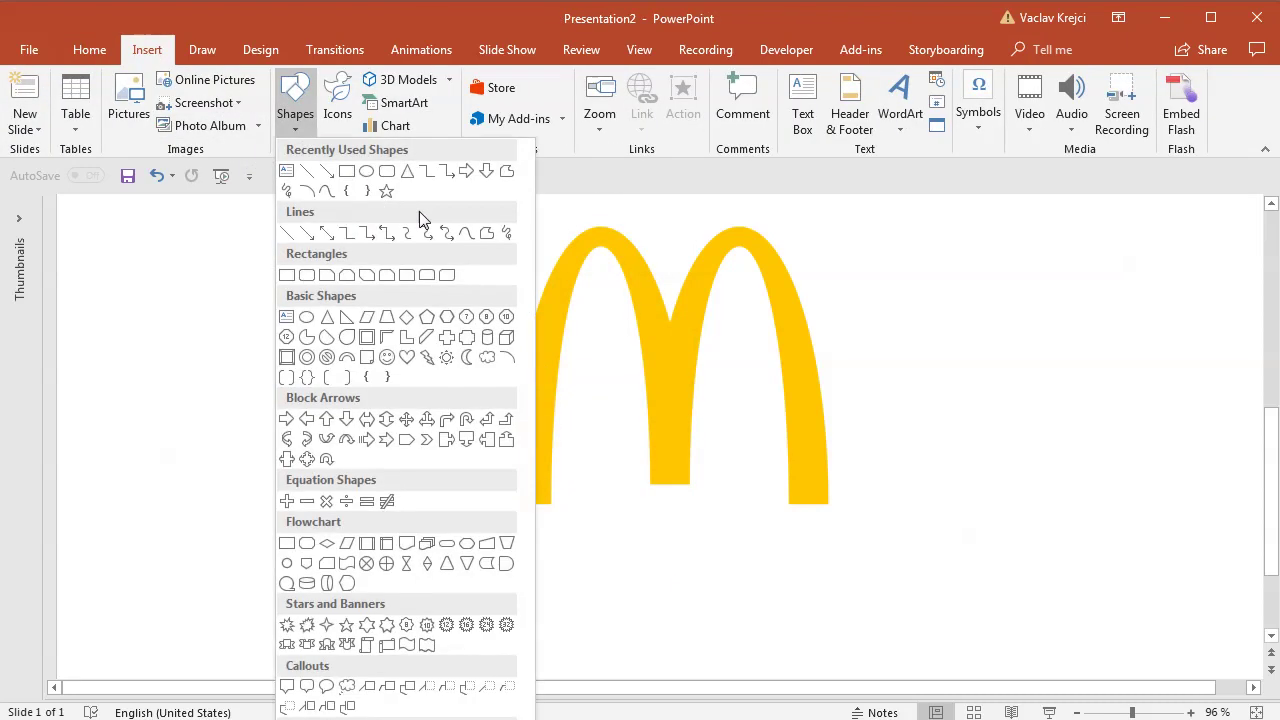
pyautogui.click(366, 171)
pyautogui.moveTo(507, 226); pyautogui.dragTo(687, 660)
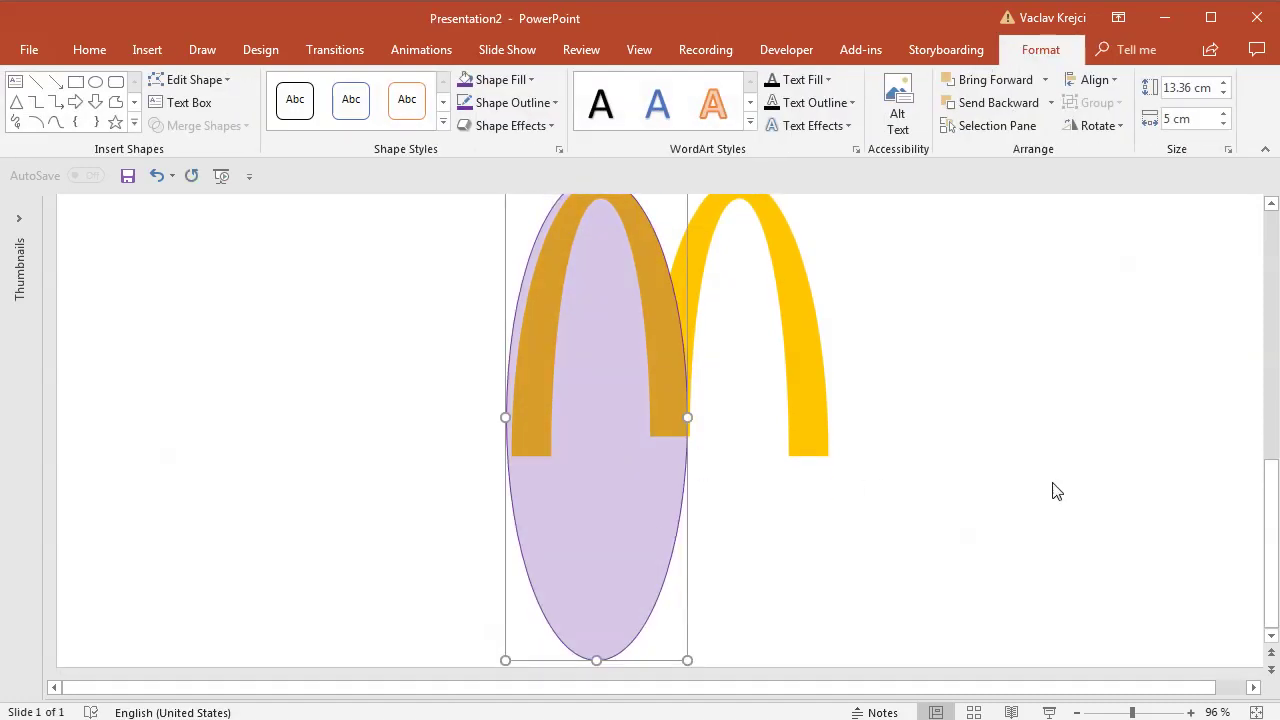
pyautogui.scroll(1, 1273, 465)
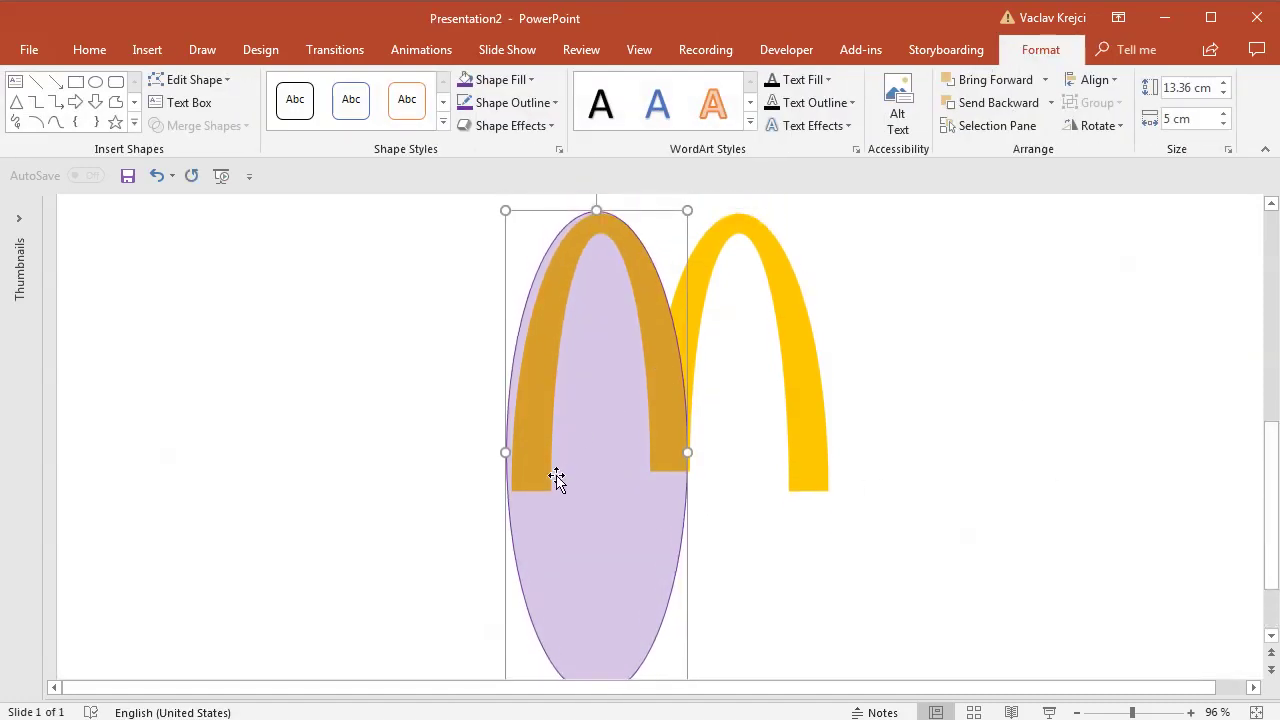
pyautogui.moveTo(505, 453); pyautogui.dragTo(512, 453)
pyautogui.moveTo(600, 215); pyautogui.dragTo(600, 286)
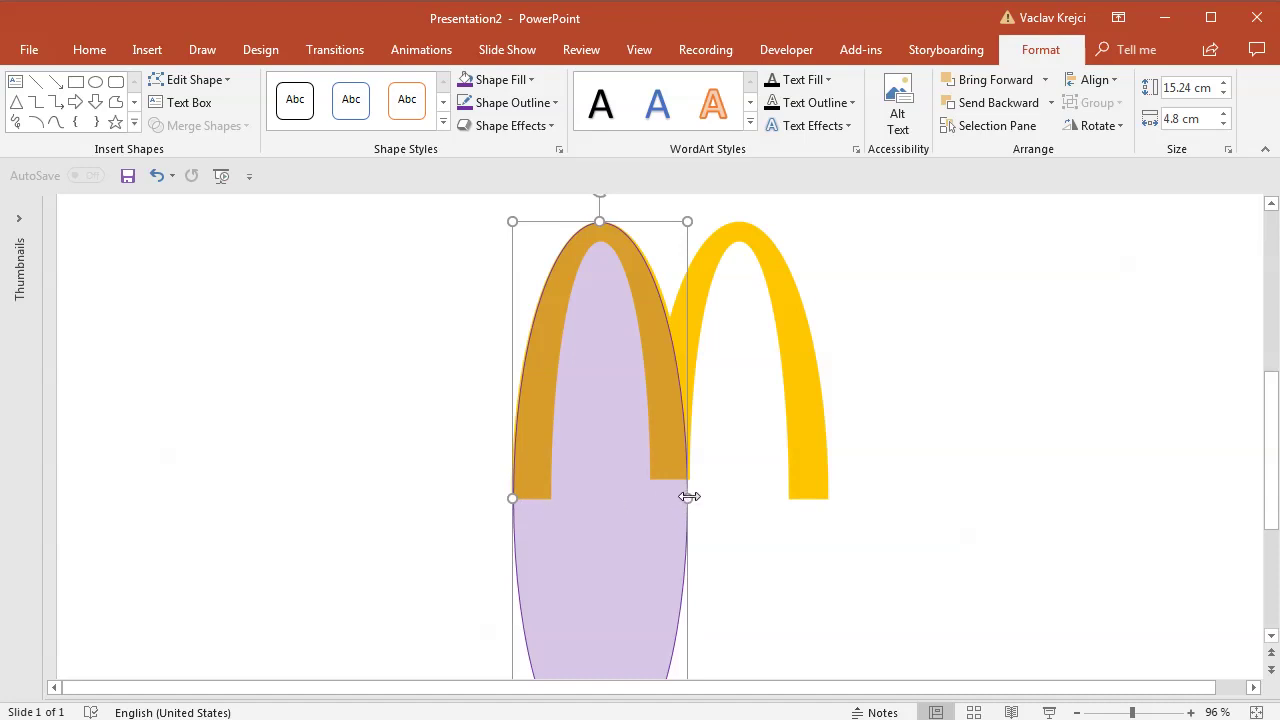
pyautogui.moveTo(687, 498); pyautogui.dragTo(689, 495)
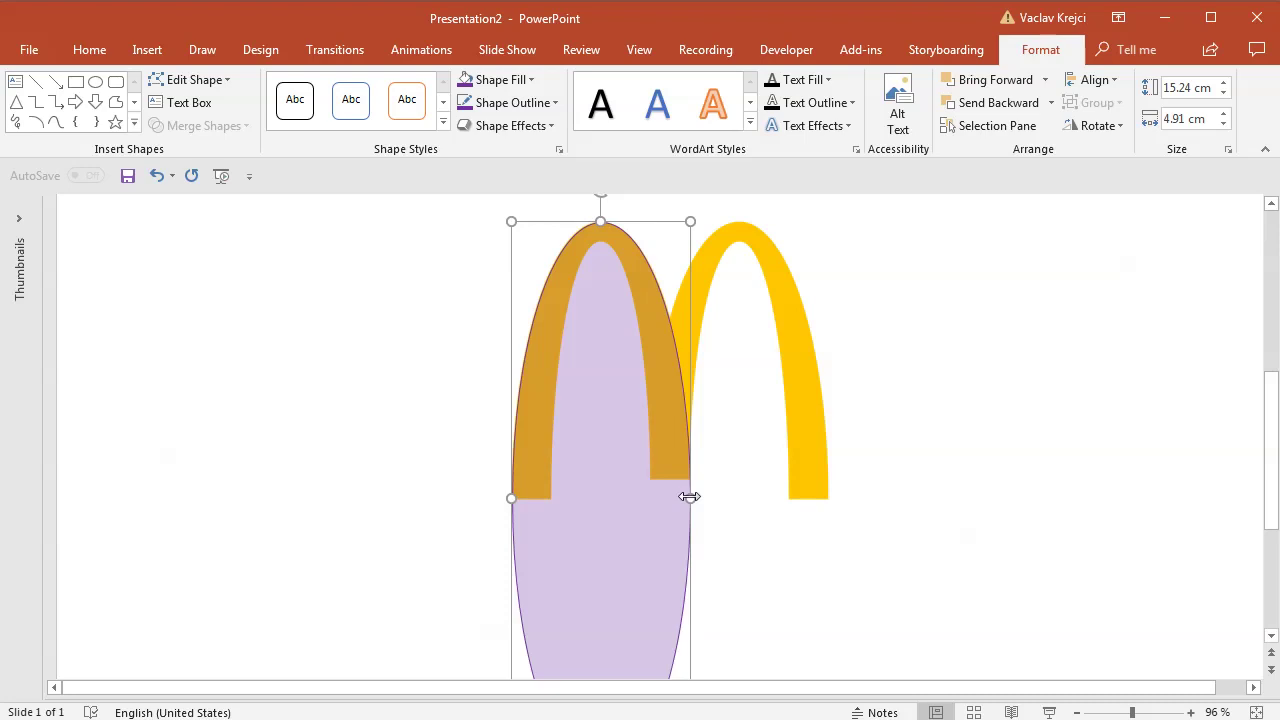
# Paste a copy of the lilac oval and shrink it to an inner ellipse 14.19 cm tall by 2.76 cm wide.
pyautogui.hotkey('ctrl', 'v')
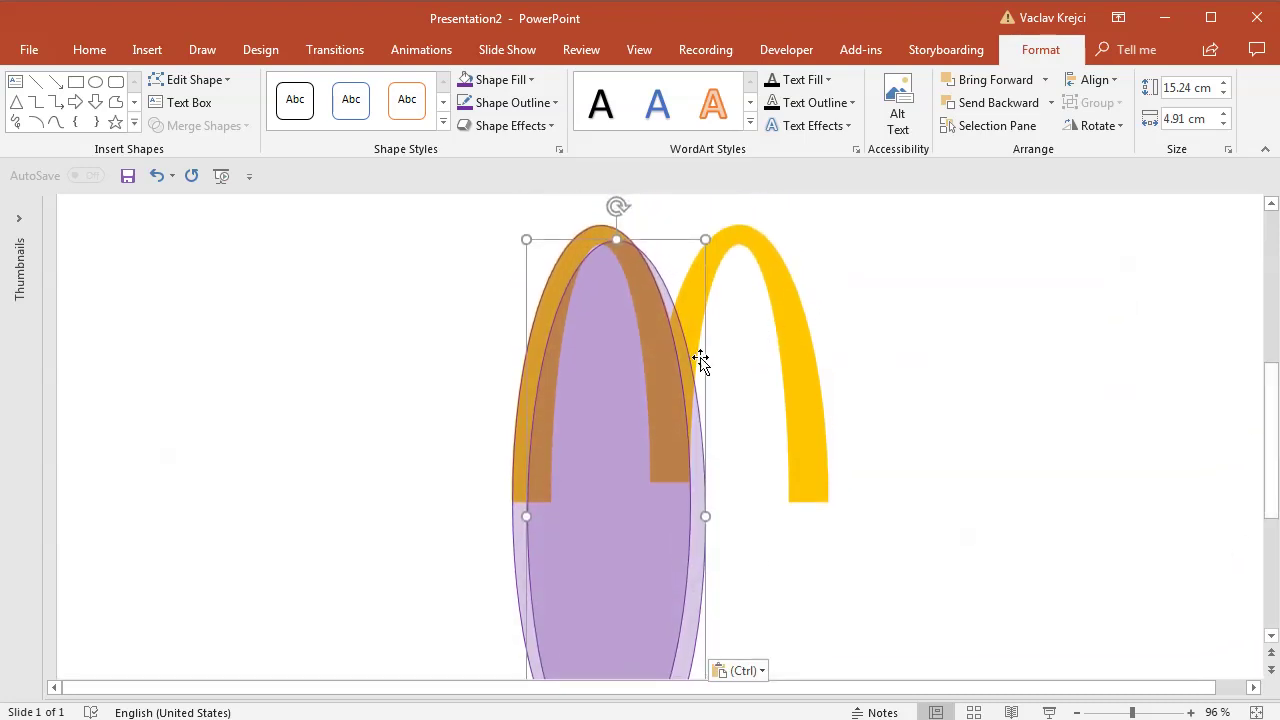
pyautogui.moveTo(620, 380); pyautogui.dragTo(609, 374)
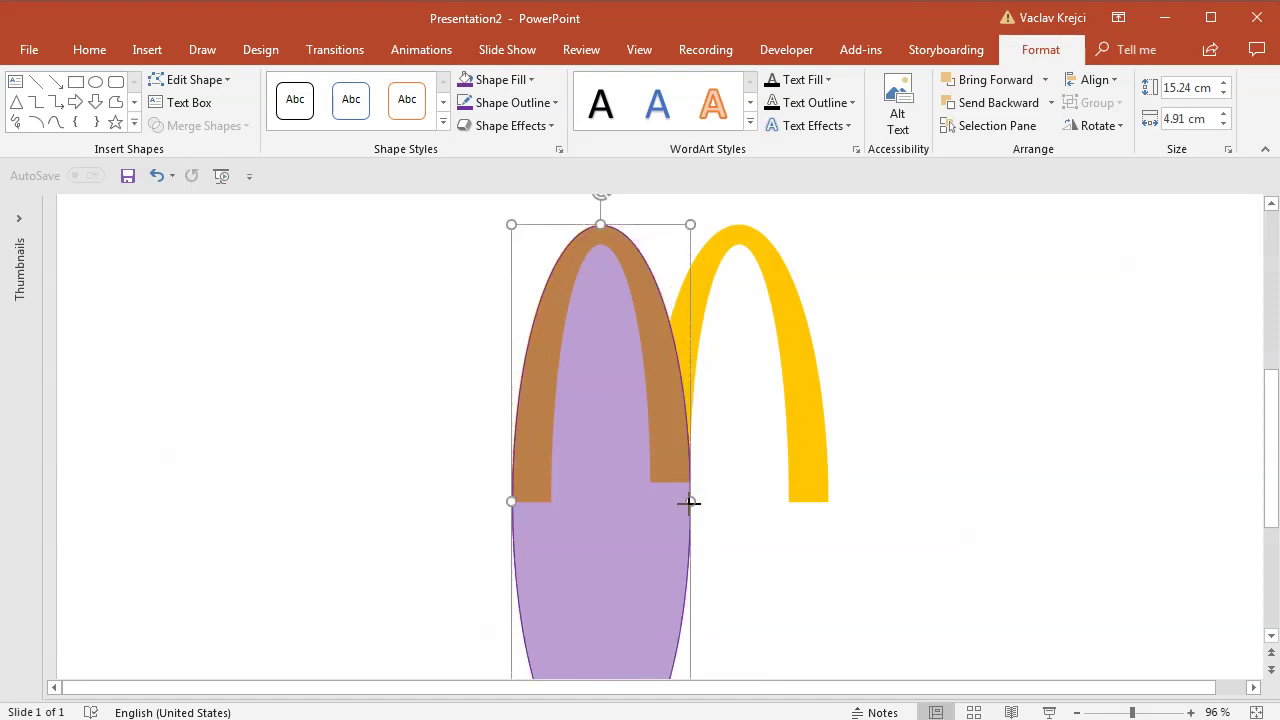
pyautogui.moveTo(689, 503); pyautogui.dragTo(651, 502)
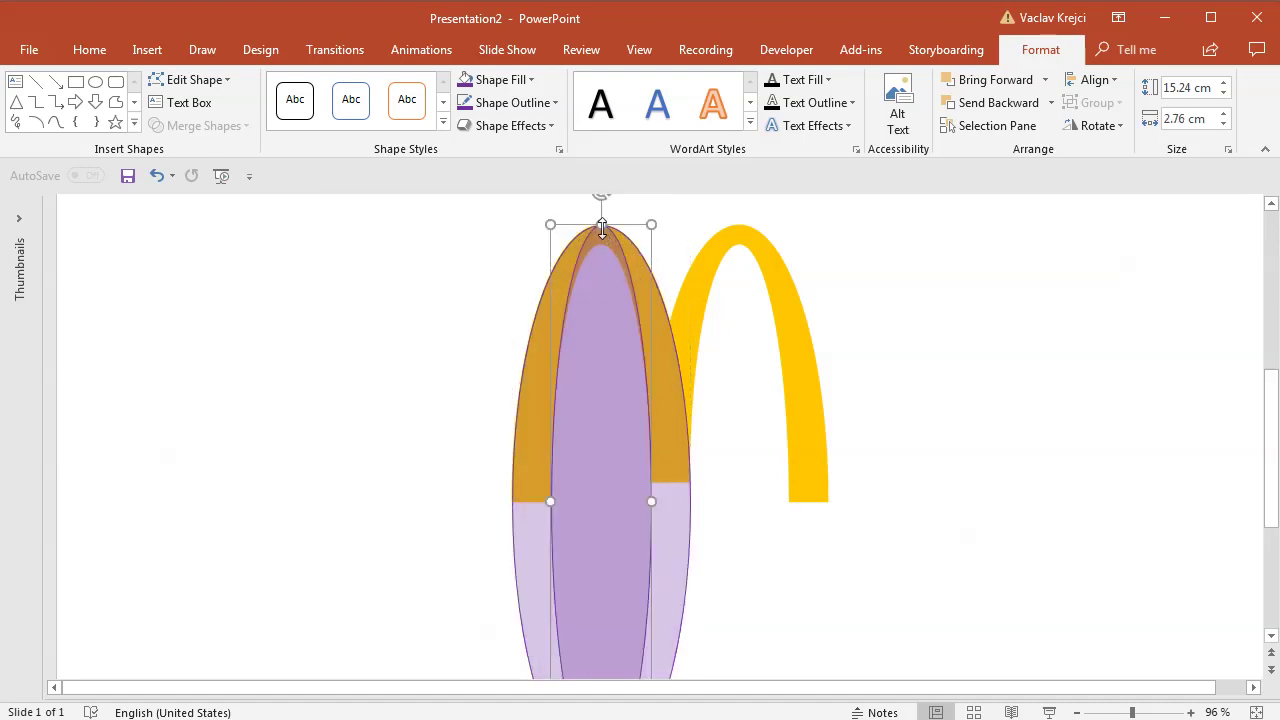
pyautogui.moveTo(601, 224); pyautogui.dragTo(631, 249)
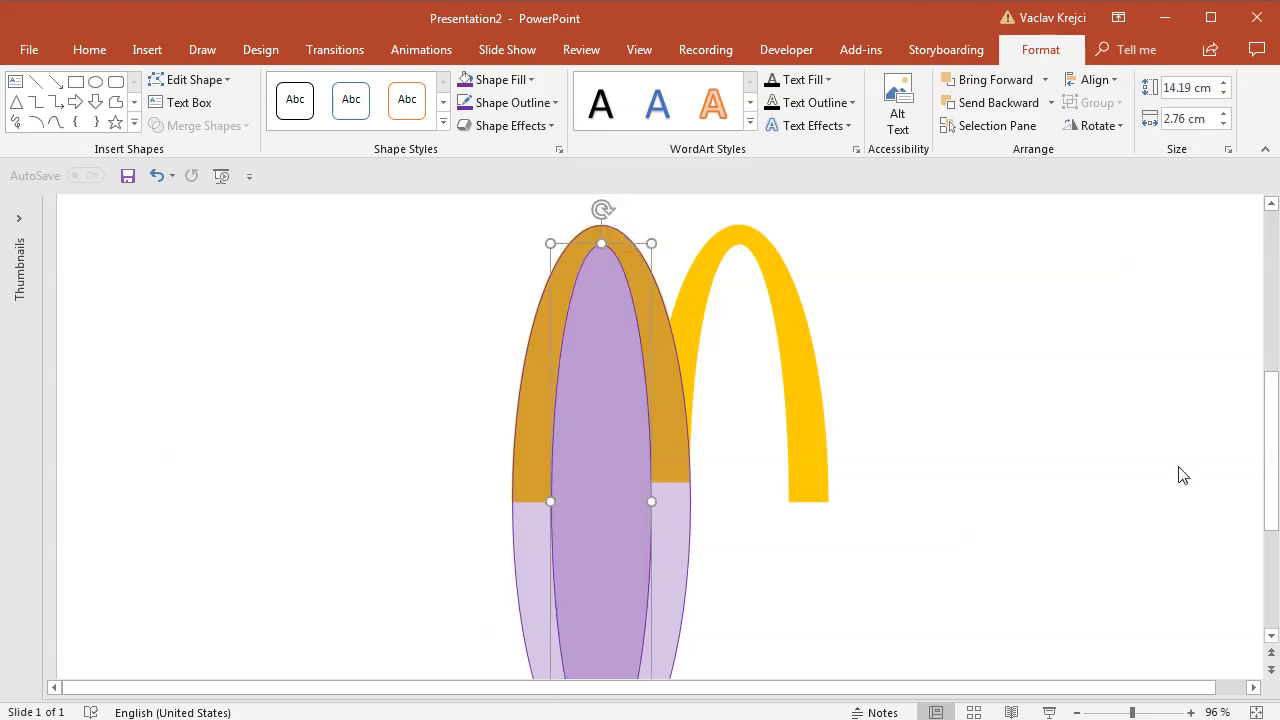
pyautogui.scroll(-2, 1268, 523)
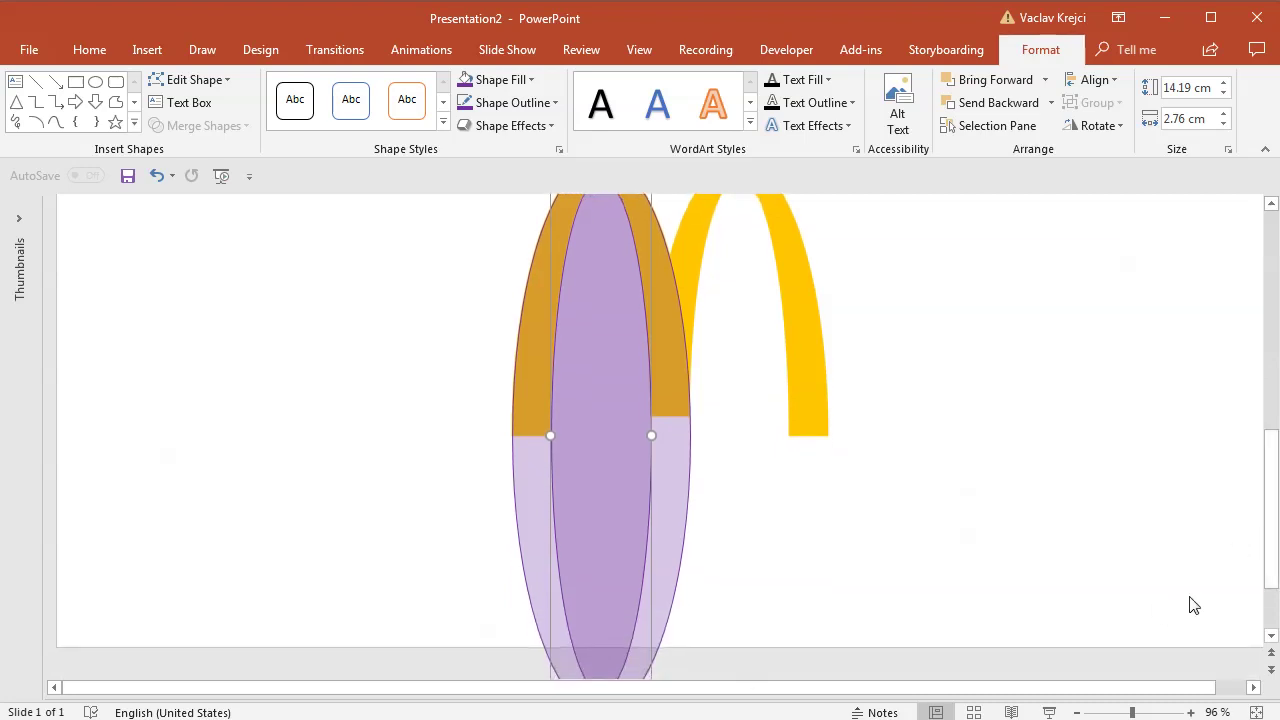
pyautogui.scroll(-1, 1268, 640)
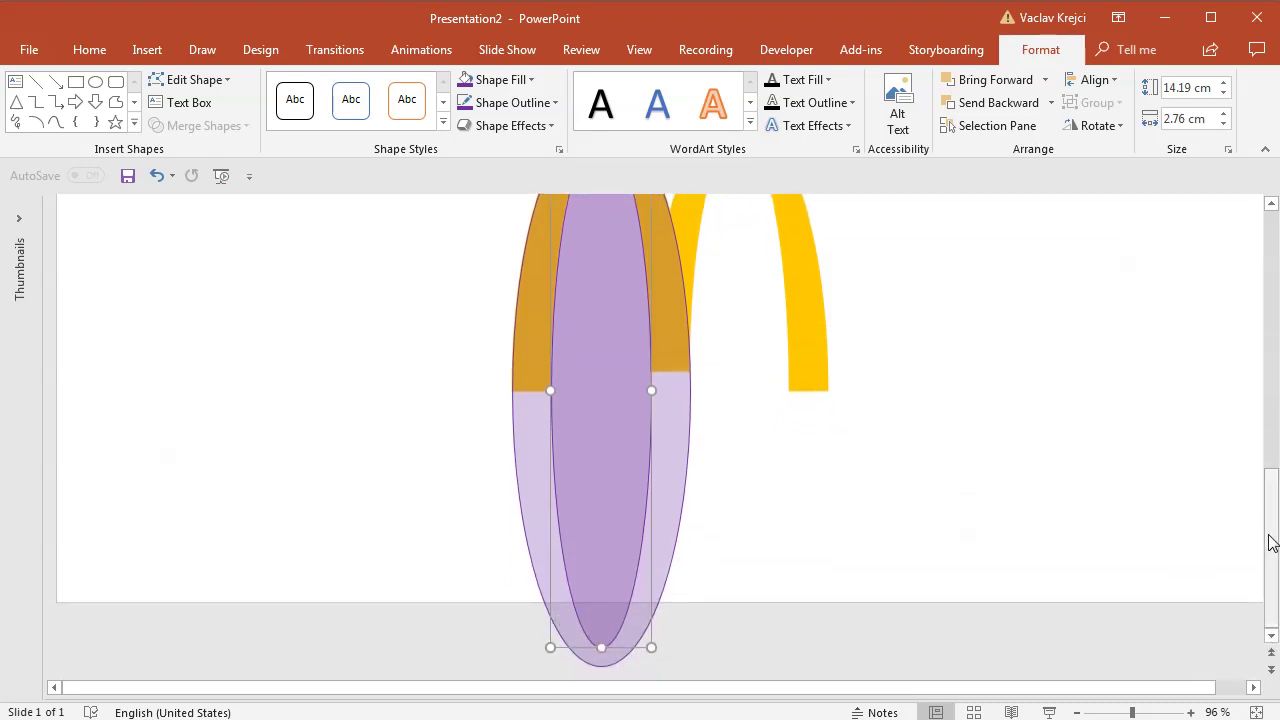
pyautogui.scroll(2, 1270, 541)
# Duplicate the orange arch with its inner ellipse and place the copy beside the original, tops aligned.
pyautogui.keyDown('shift'); pyautogui.click(676, 440); pyautogui.keyUp('shift')
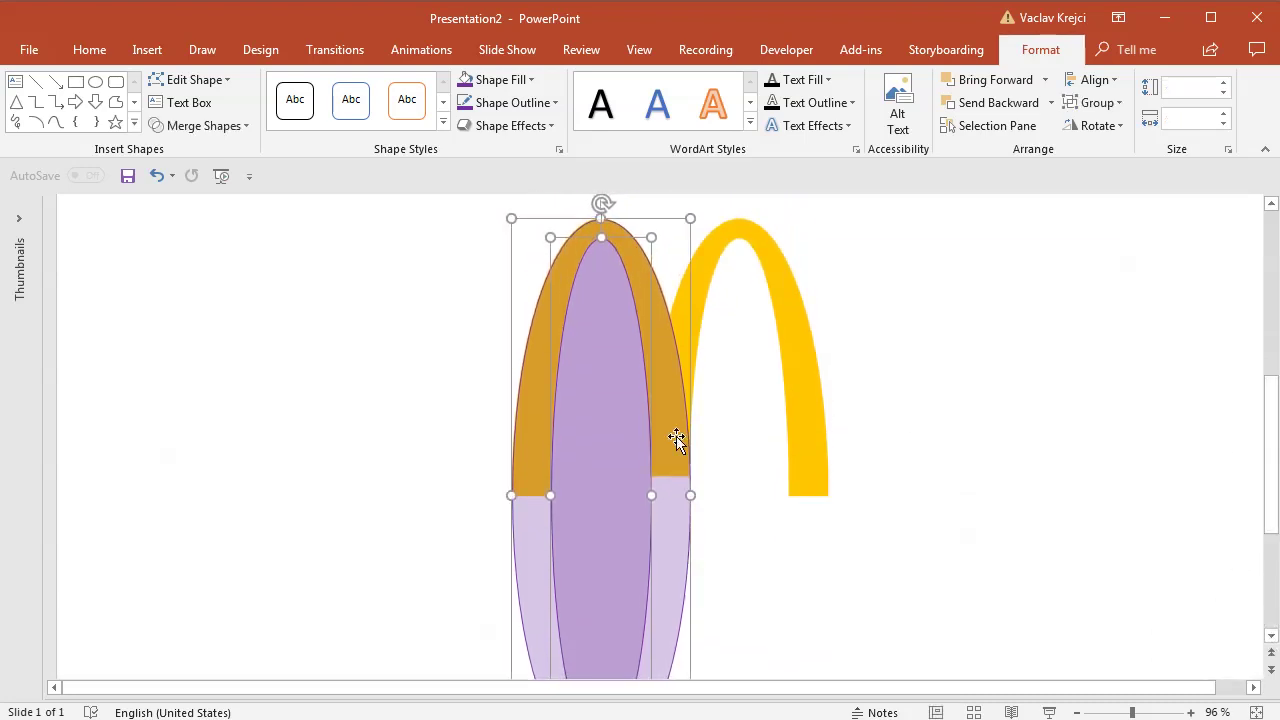
pyautogui.hotkey('ctrl', 'd')
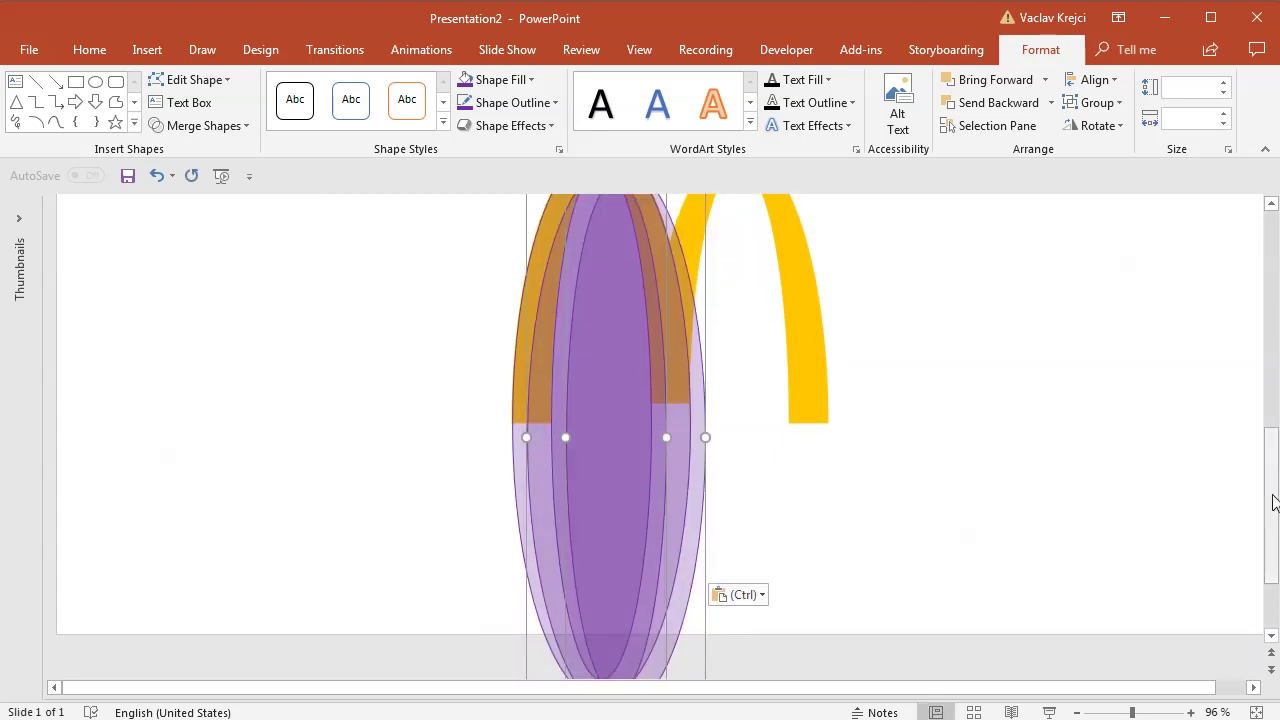
pyautogui.scroll(1, 1260, 388)
pyautogui.moveTo(694, 431); pyautogui.dragTo(810, 411)
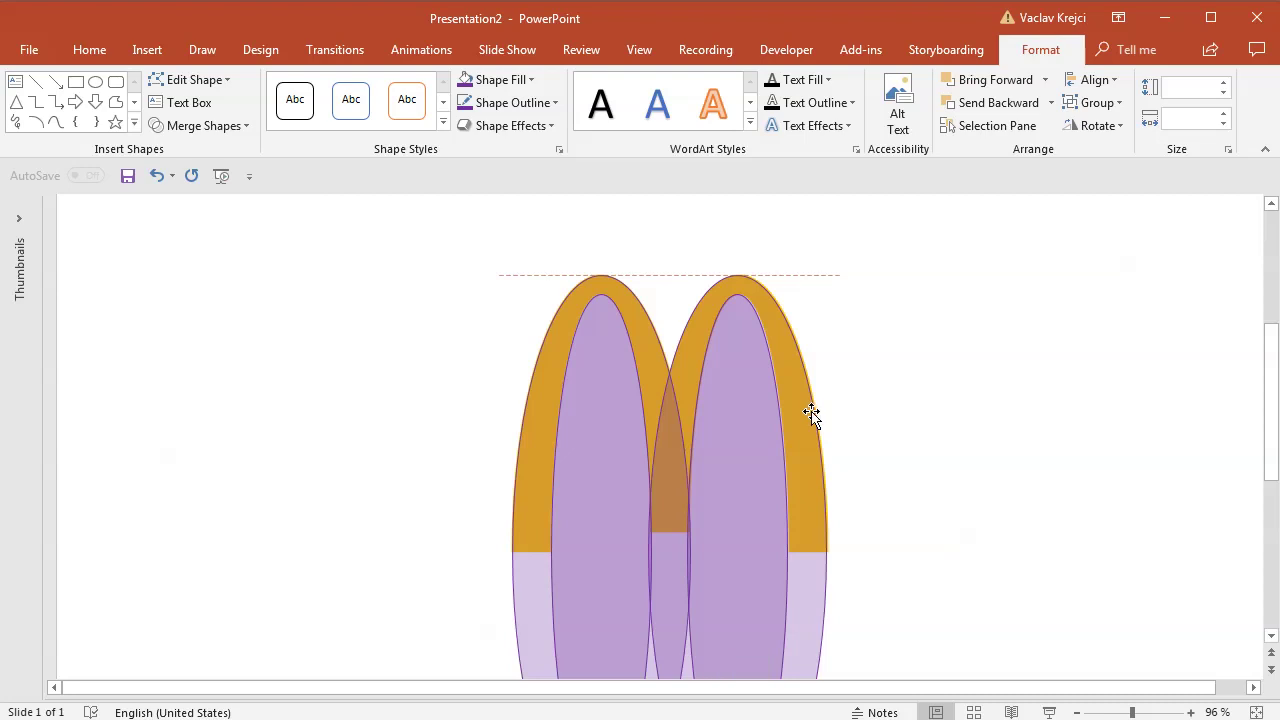
pyautogui.hotkey('ctrl', 'Right')
pyautogui.hotkey('ctrl', 'Right')
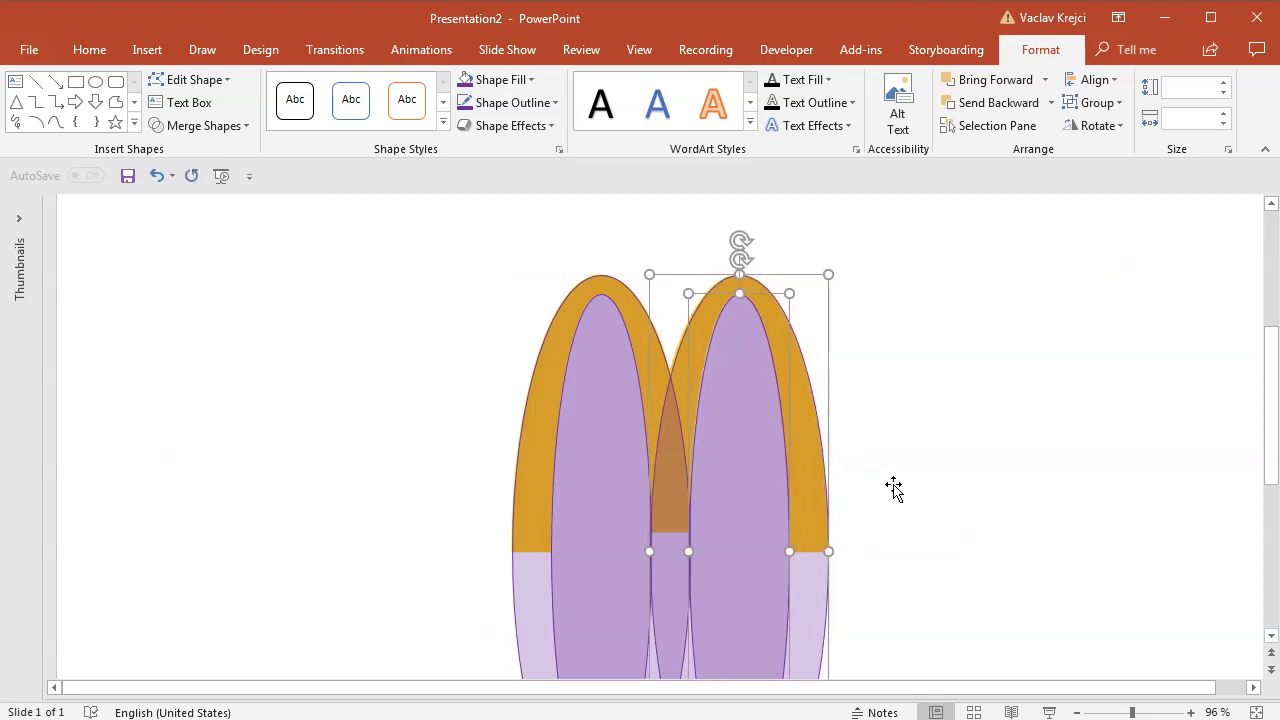
pyautogui.click(897, 482)
pyautogui.click(145, 49)
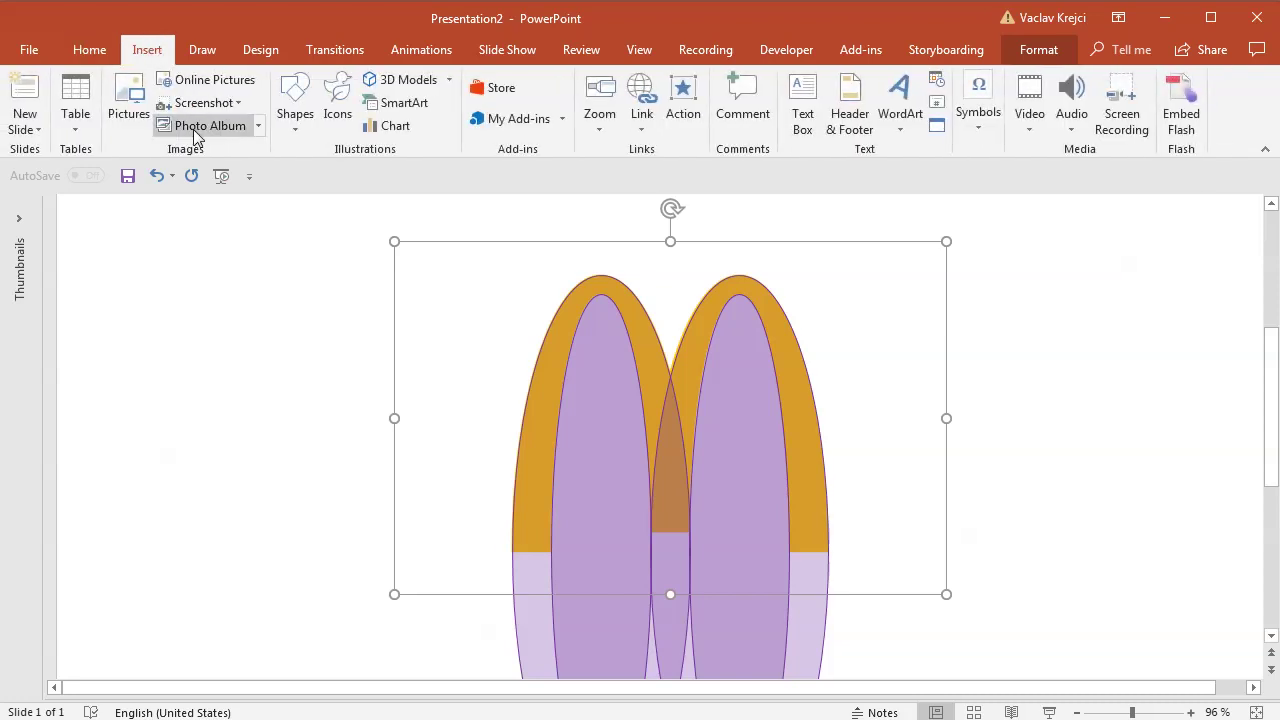
# Draw a wide rectangle across both arches' base and a small 1.7 × 2.82 cm rectangle where they meet.
pyautogui.click(296, 118)
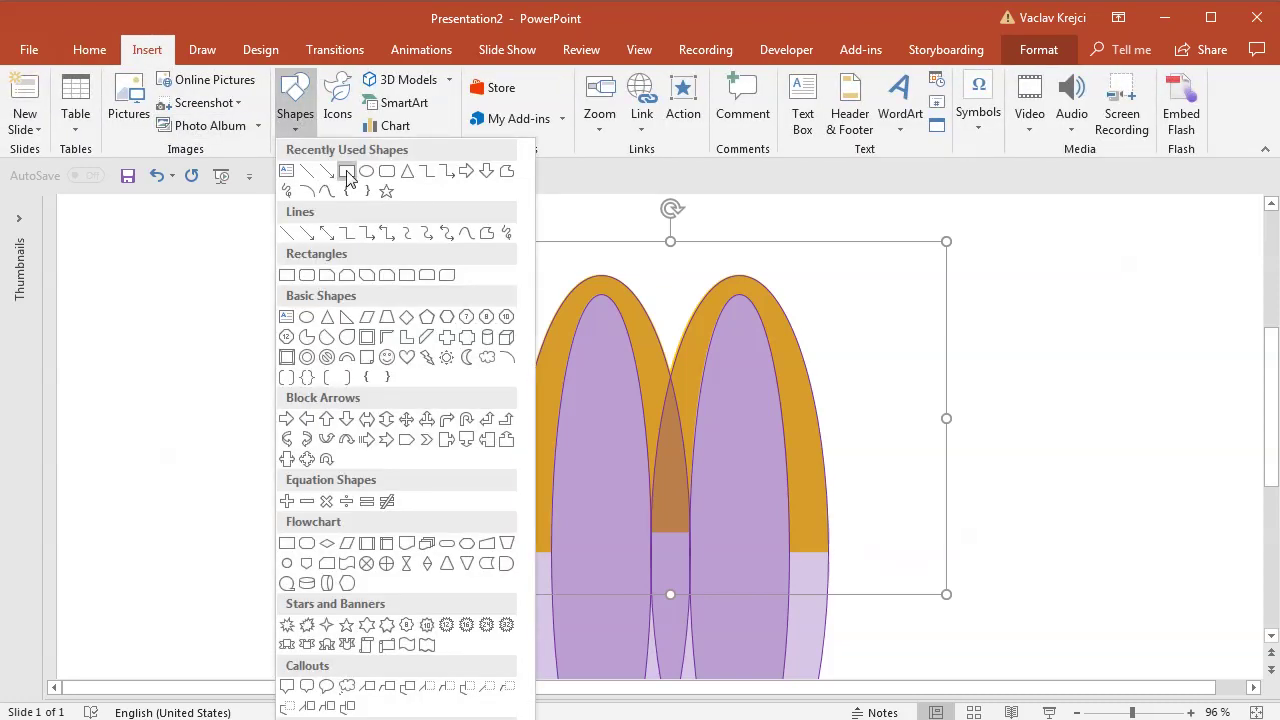
pyautogui.click(347, 173)
pyautogui.moveTo(480, 555); pyautogui.dragTo(1019, 700)
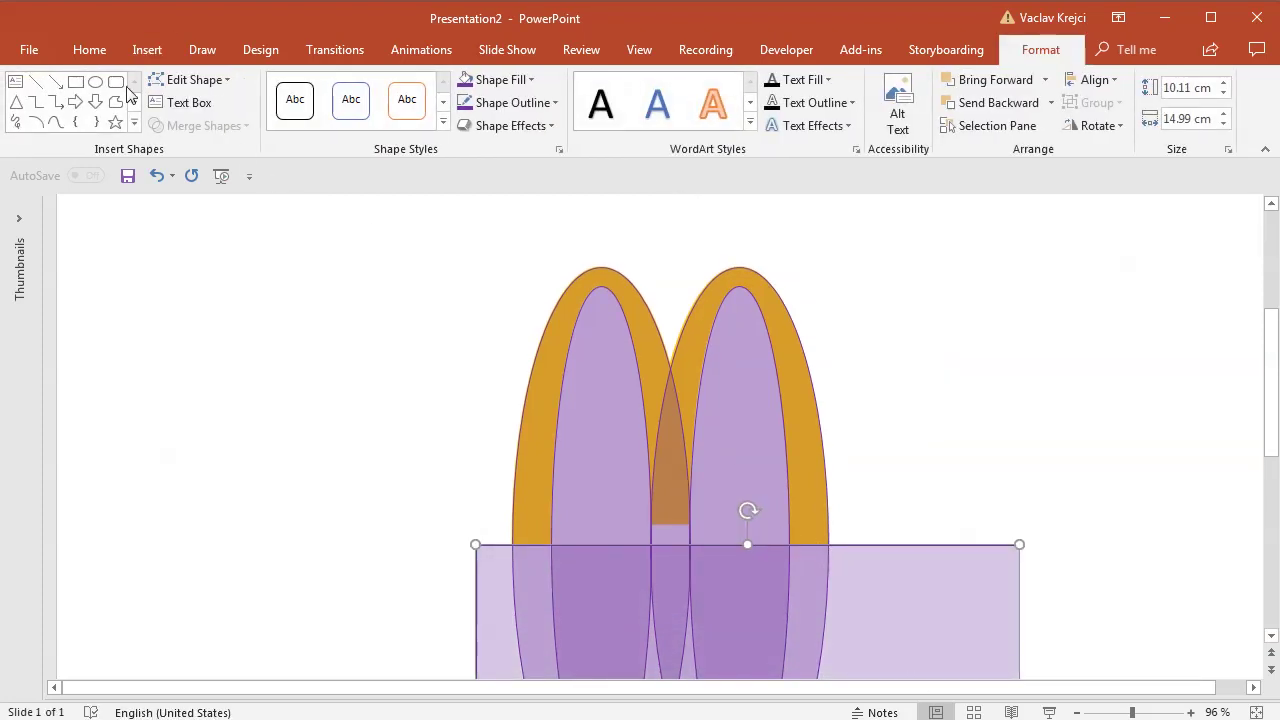
pyautogui.click(76, 82)
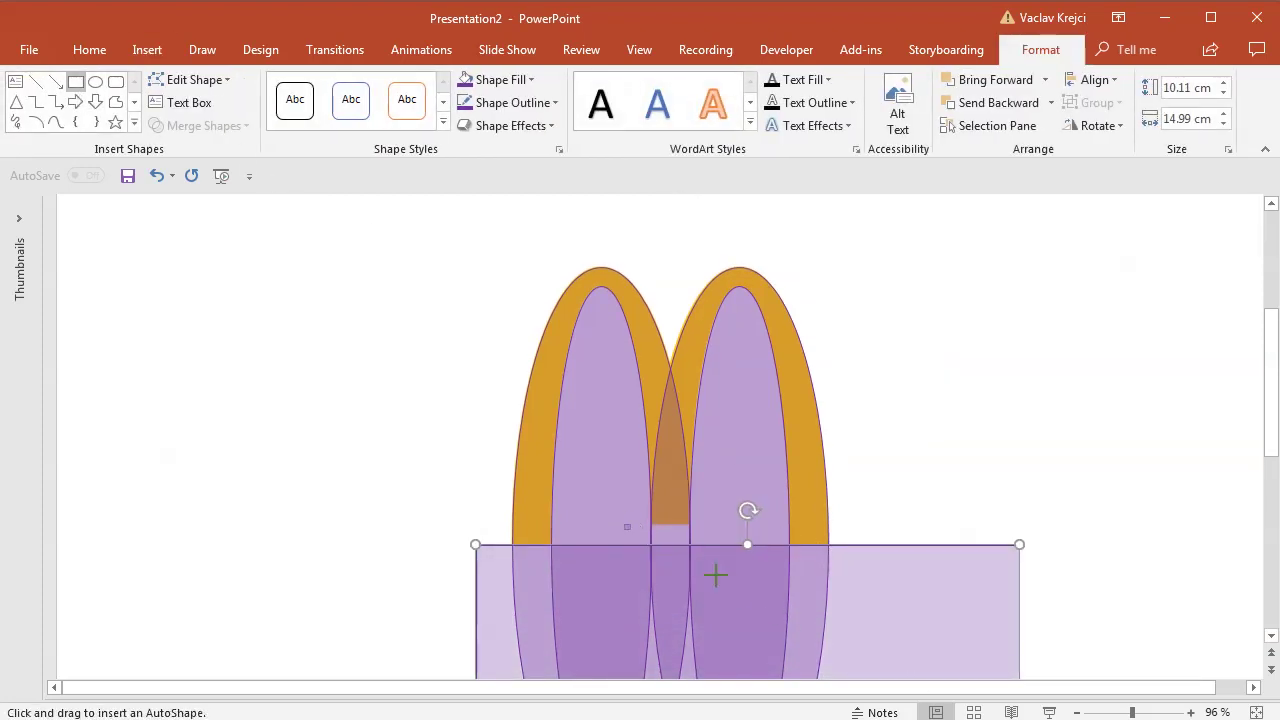
pyautogui.moveTo(623, 523)
pyautogui.mouseDown()
pyautogui.moveTo(737, 594)
pyautogui.moveTo(726, 586)
pyautogui.mouseUp()
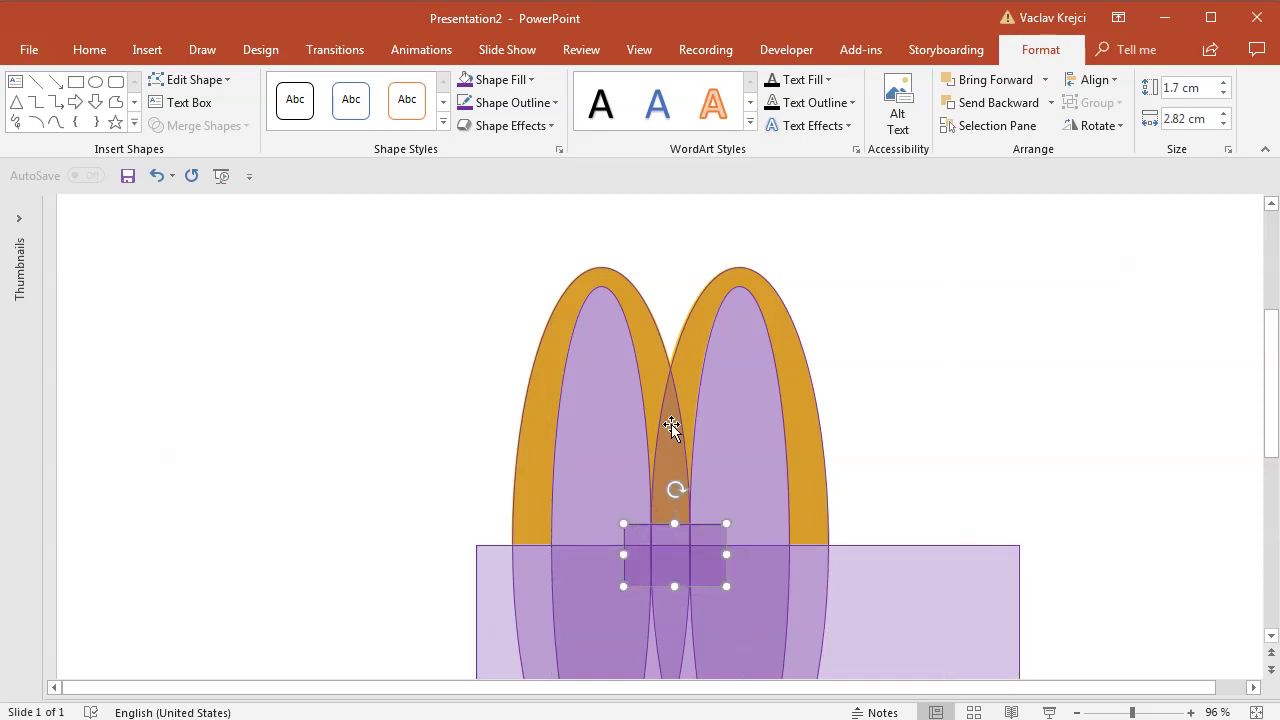
# Subtract each inner ellipse from its orange arch, hollowing out both arches.
pyautogui.click(617, 300)
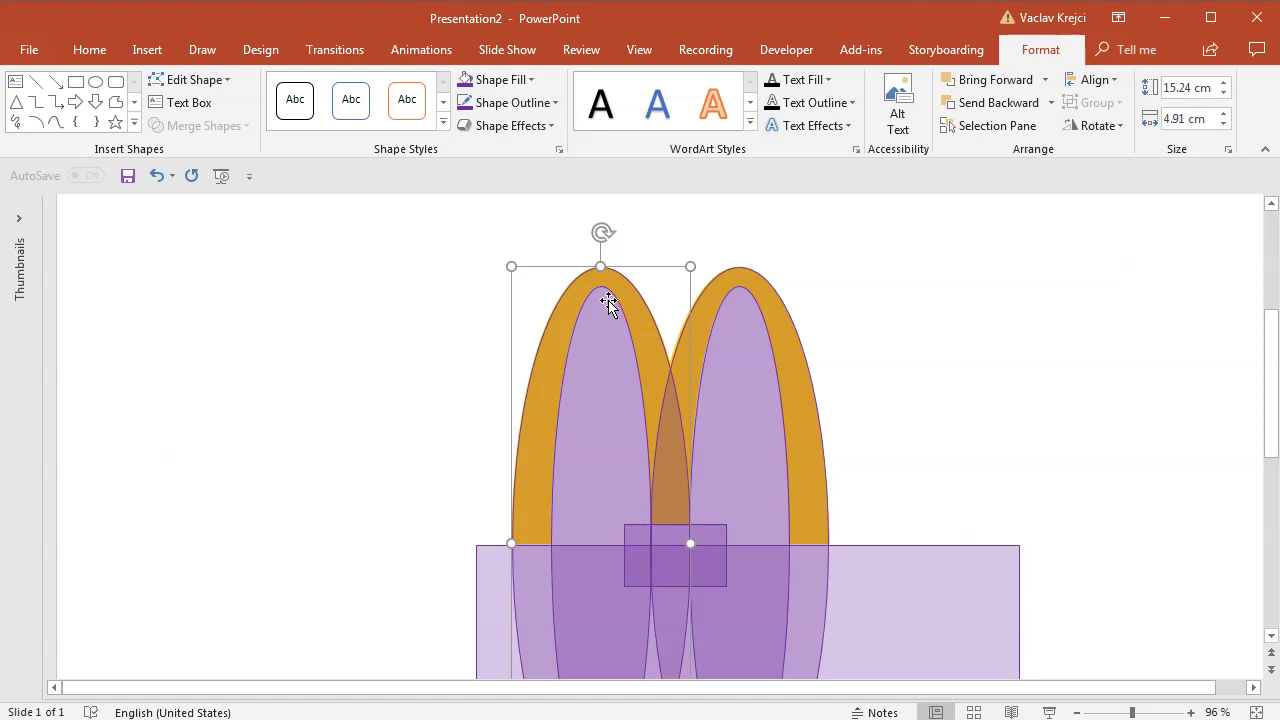
pyautogui.keyDown('shift'); pyautogui.click(597, 316); pyautogui.keyUp('shift')
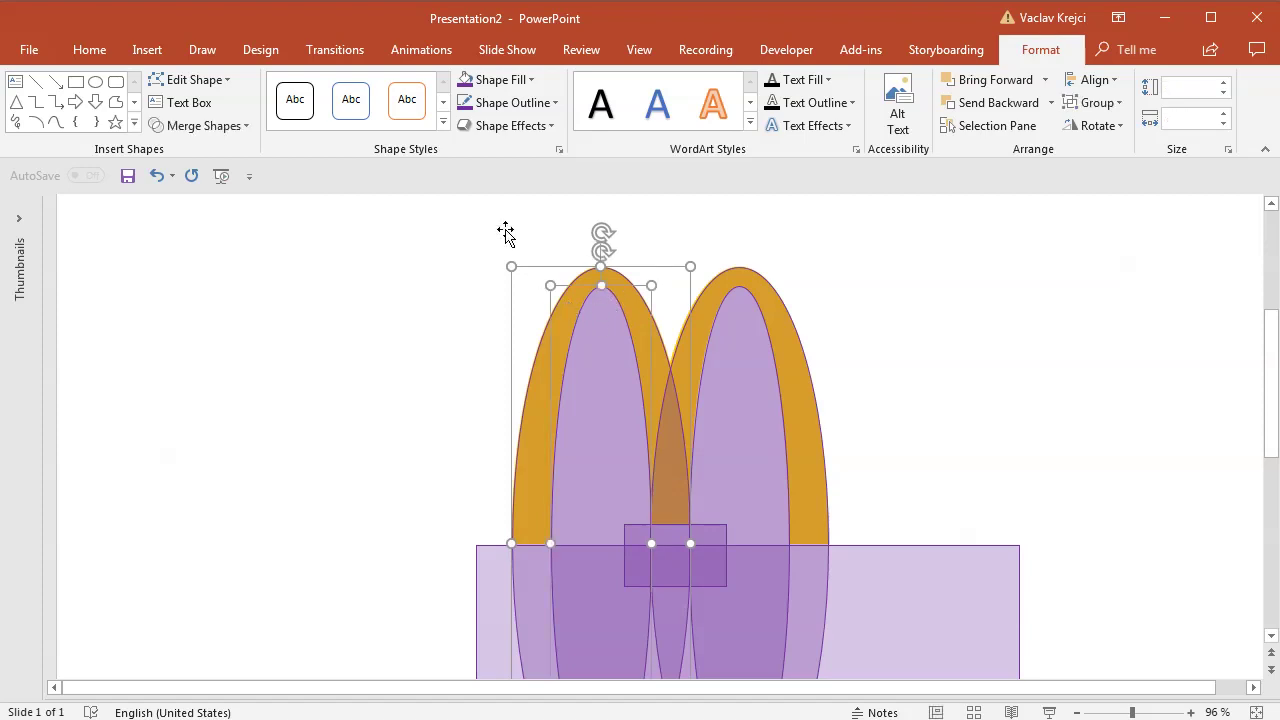
pyautogui.click(217, 126)
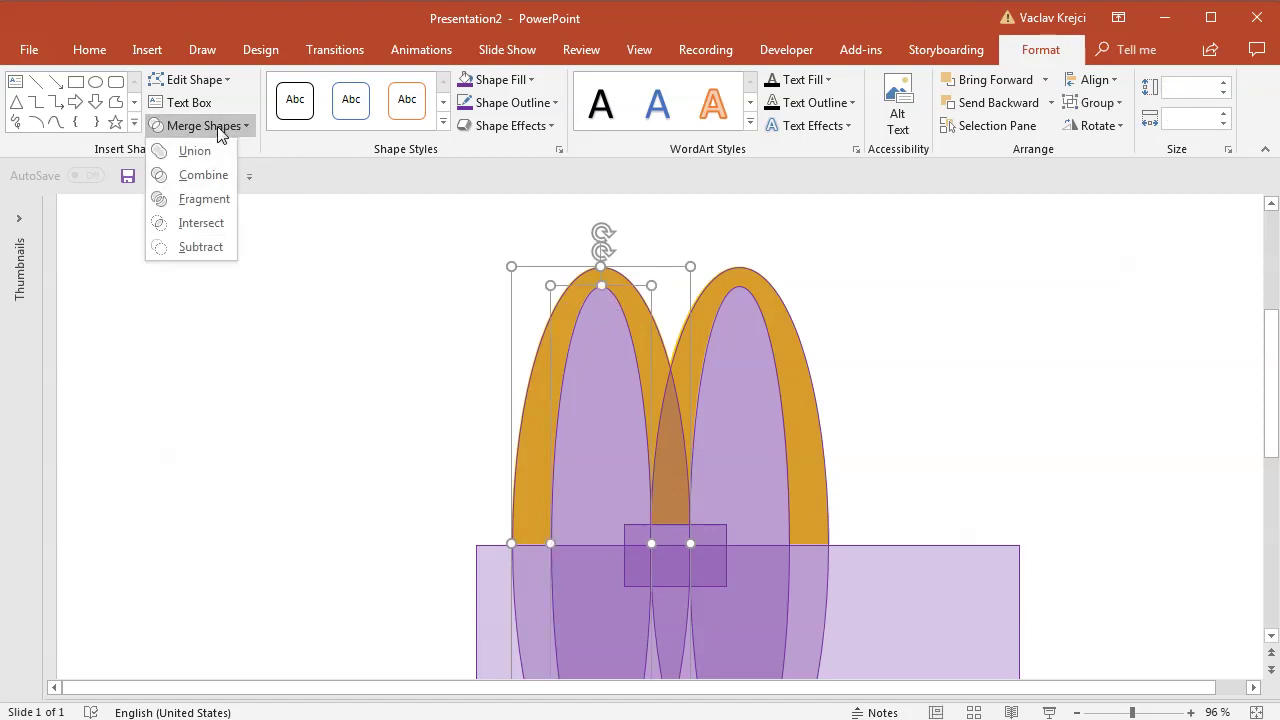
pyautogui.click(201, 246)
pyautogui.click(755, 297)
pyautogui.keyDown('shift'); pyautogui.click(738, 358); pyautogui.keyUp('shift')
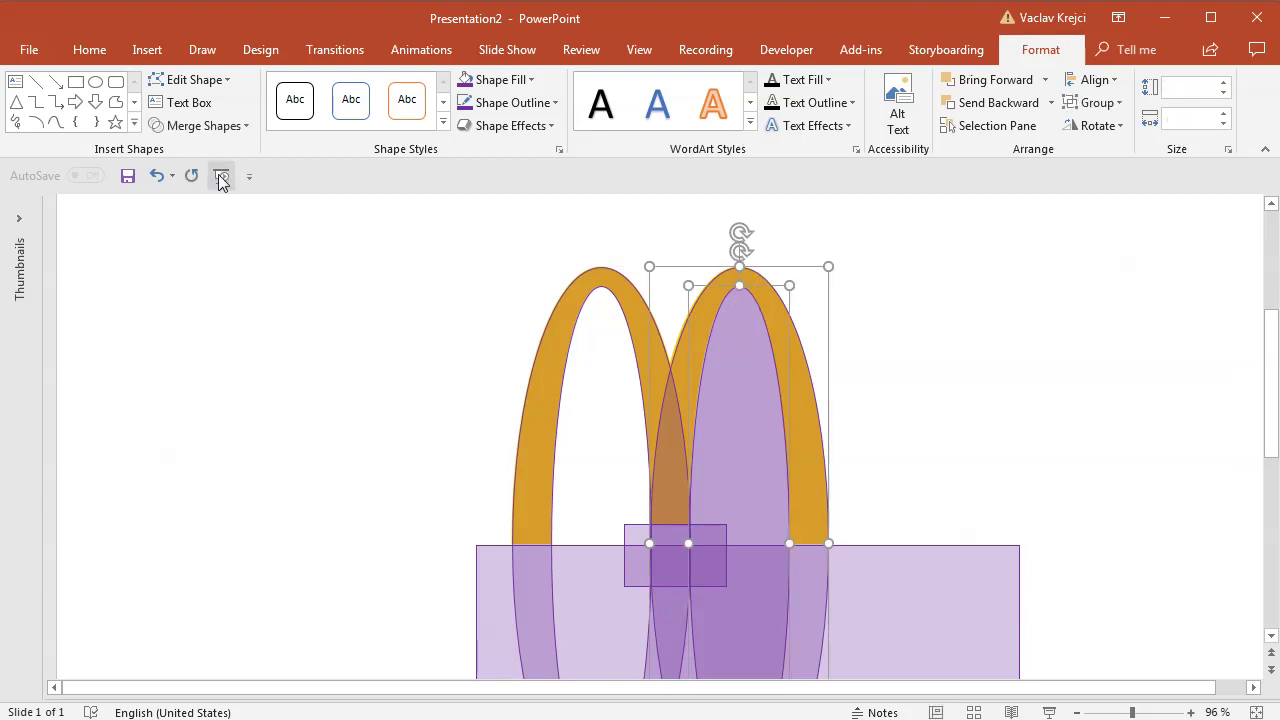
pyautogui.click(205, 127)
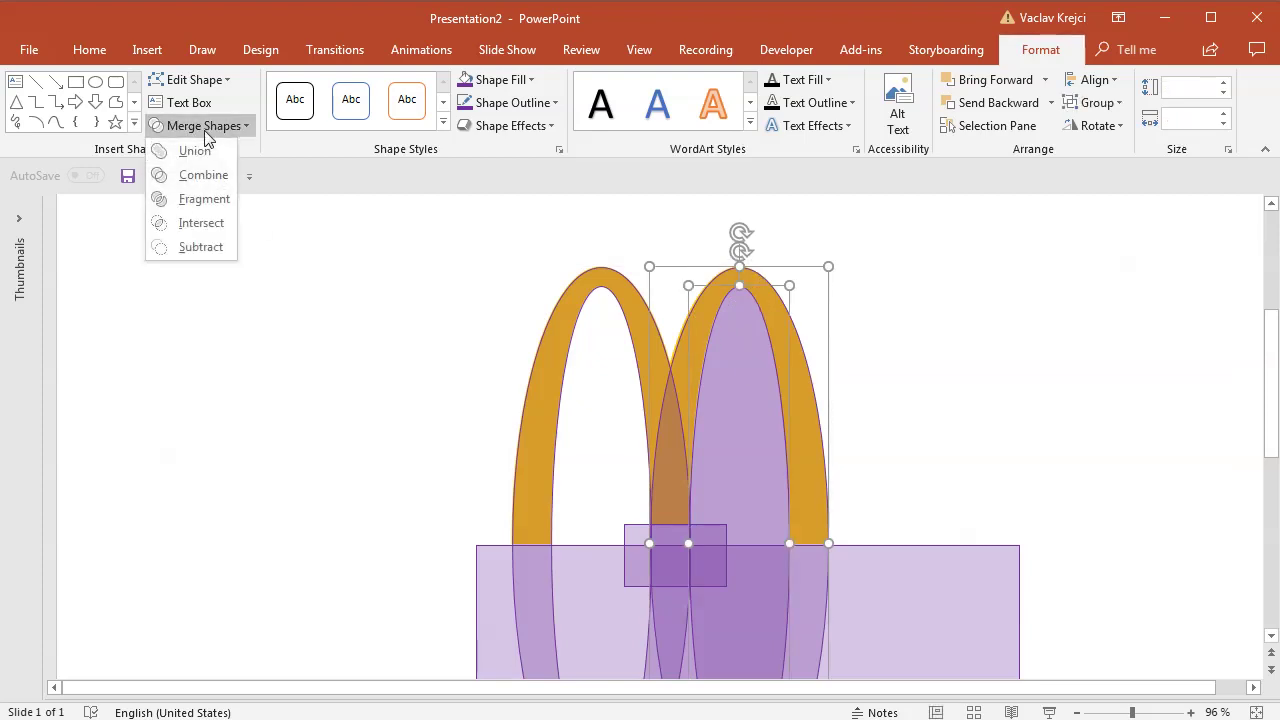
pyautogui.click(201, 246)
# Union the two hollow arches into one M shape.
pyautogui.keyDown('shift'); pyautogui.click(595, 283); pyautogui.keyUp('shift')
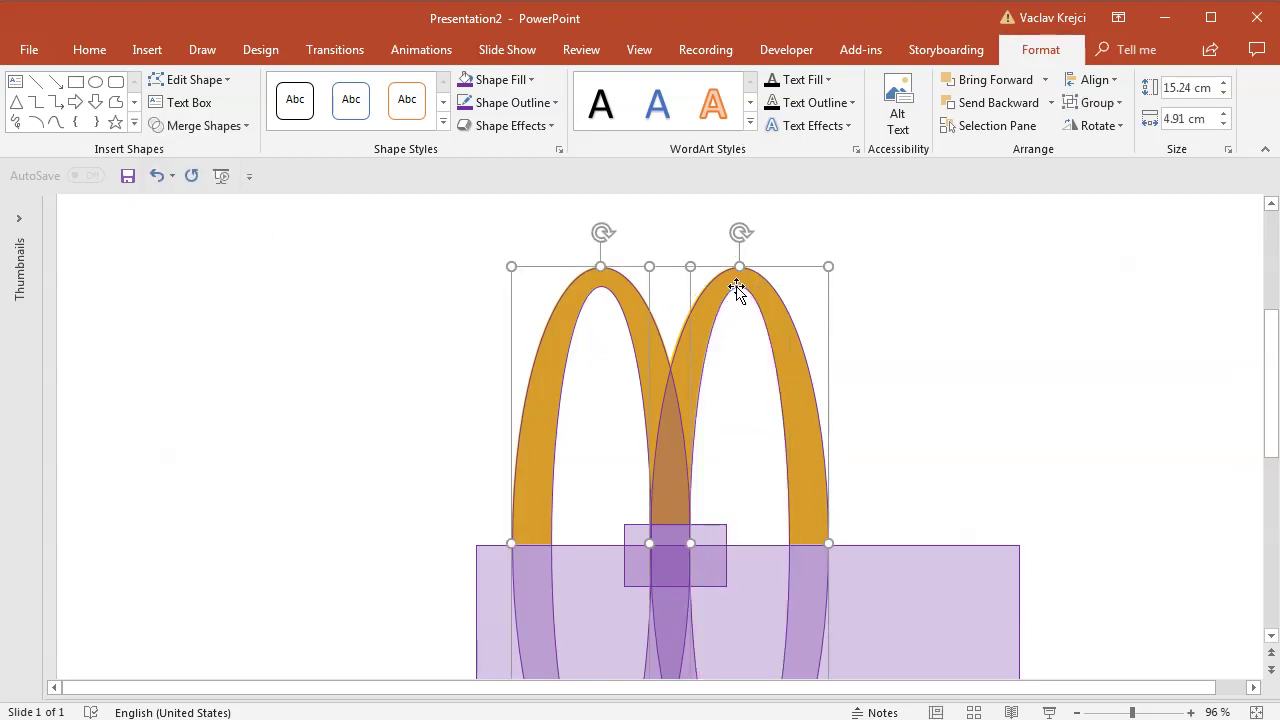
pyautogui.click(202, 131)
pyautogui.click(192, 151)
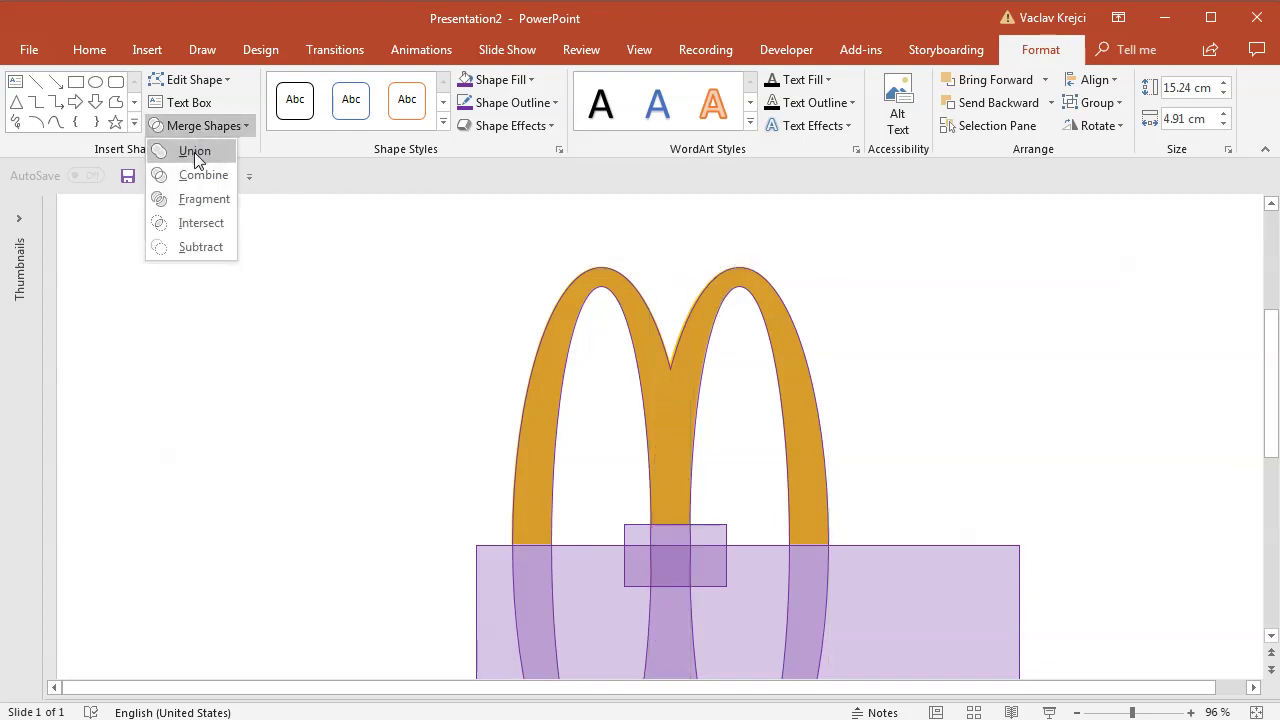
# Subtract the small and wide rectangles from the M to trim its middle and bottom.
pyautogui.click(722, 562)
pyautogui.keyDown('shift'); pyautogui.click(680, 435); pyautogui.keyUp('shift')
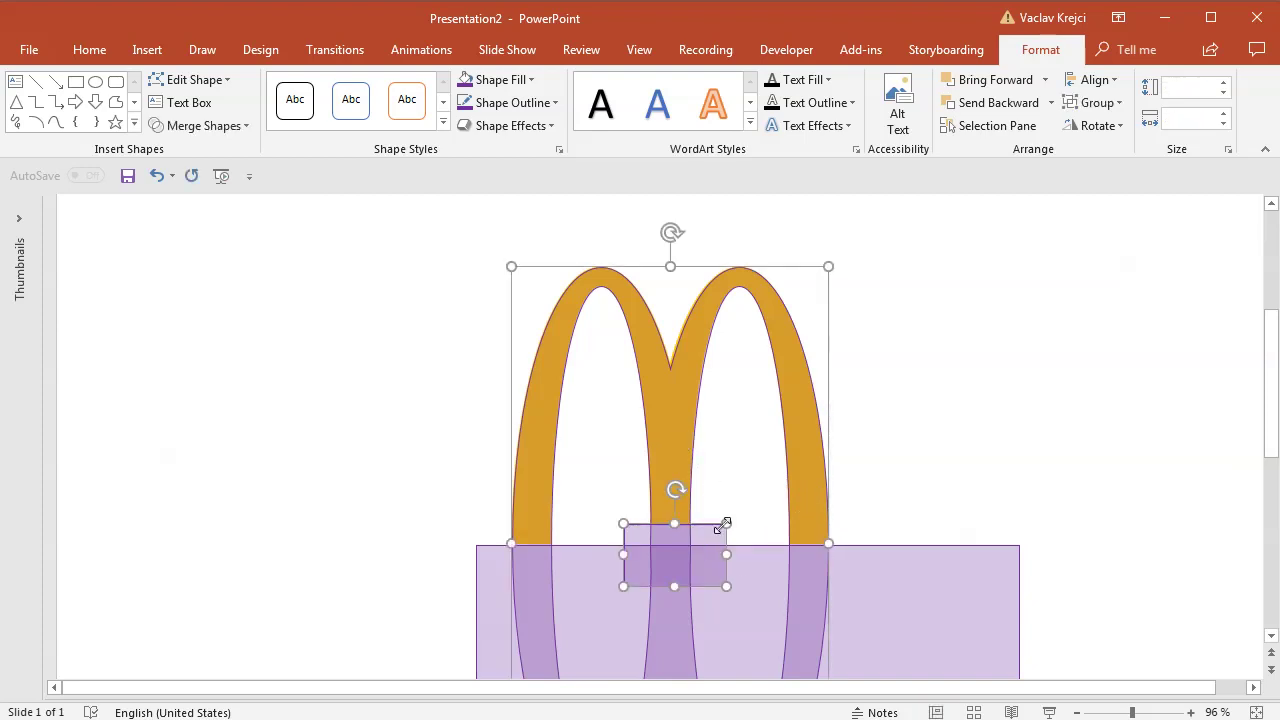
pyautogui.click(198, 127)
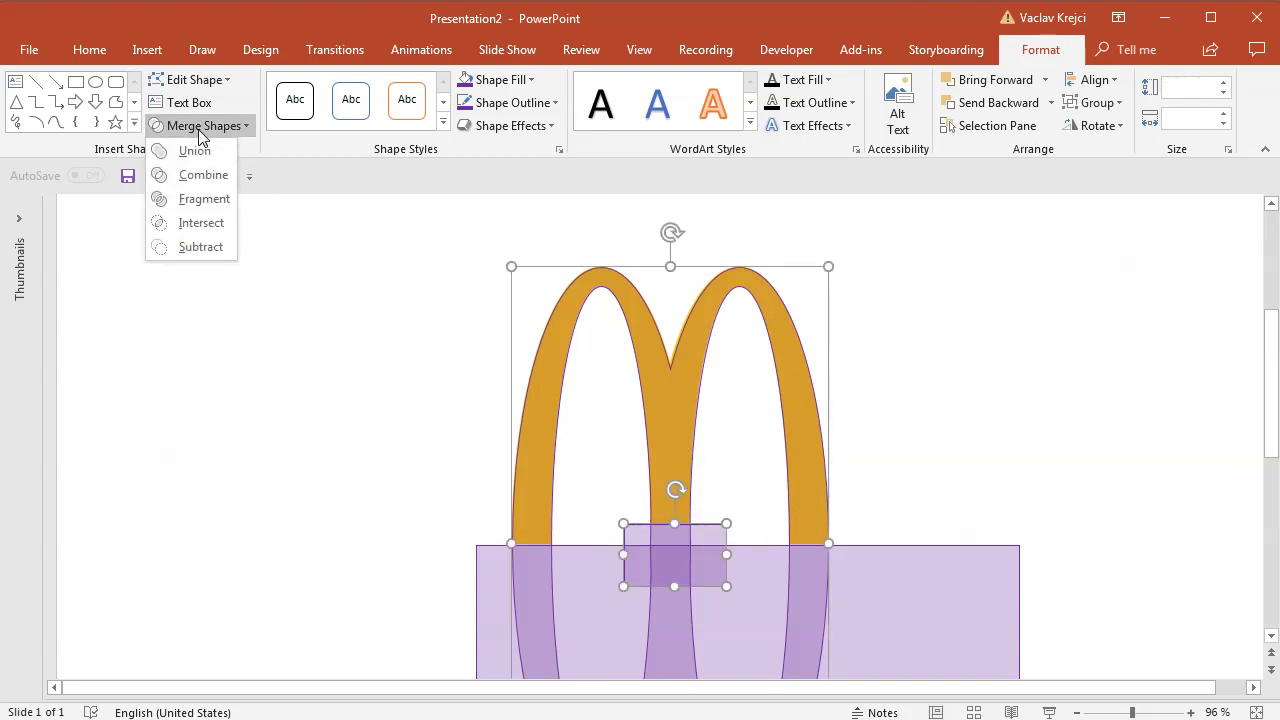
pyautogui.click(200, 245)
pyautogui.hotkey('ctrl', 'z')
pyautogui.hotkey('ctrl', 'z')
pyautogui.hotkey('ctrl', 'z')
pyautogui.hotkey('ctrl', 'z')
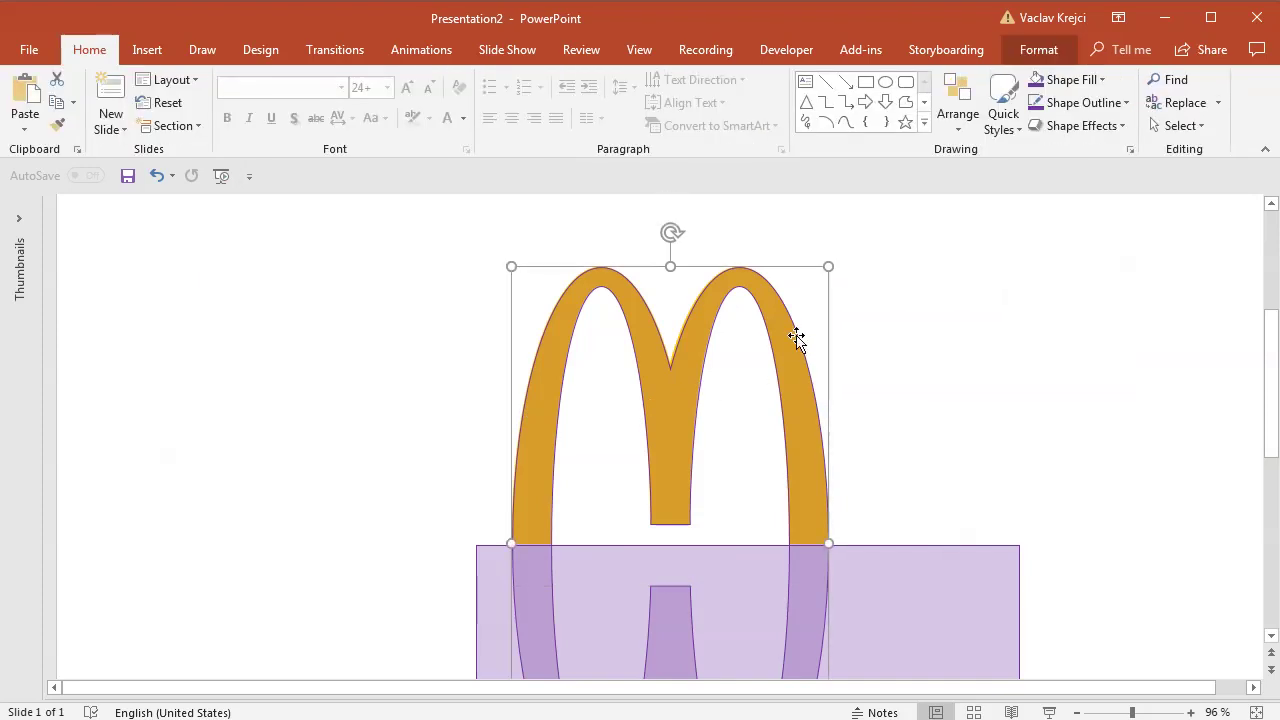
pyautogui.click(198, 126)
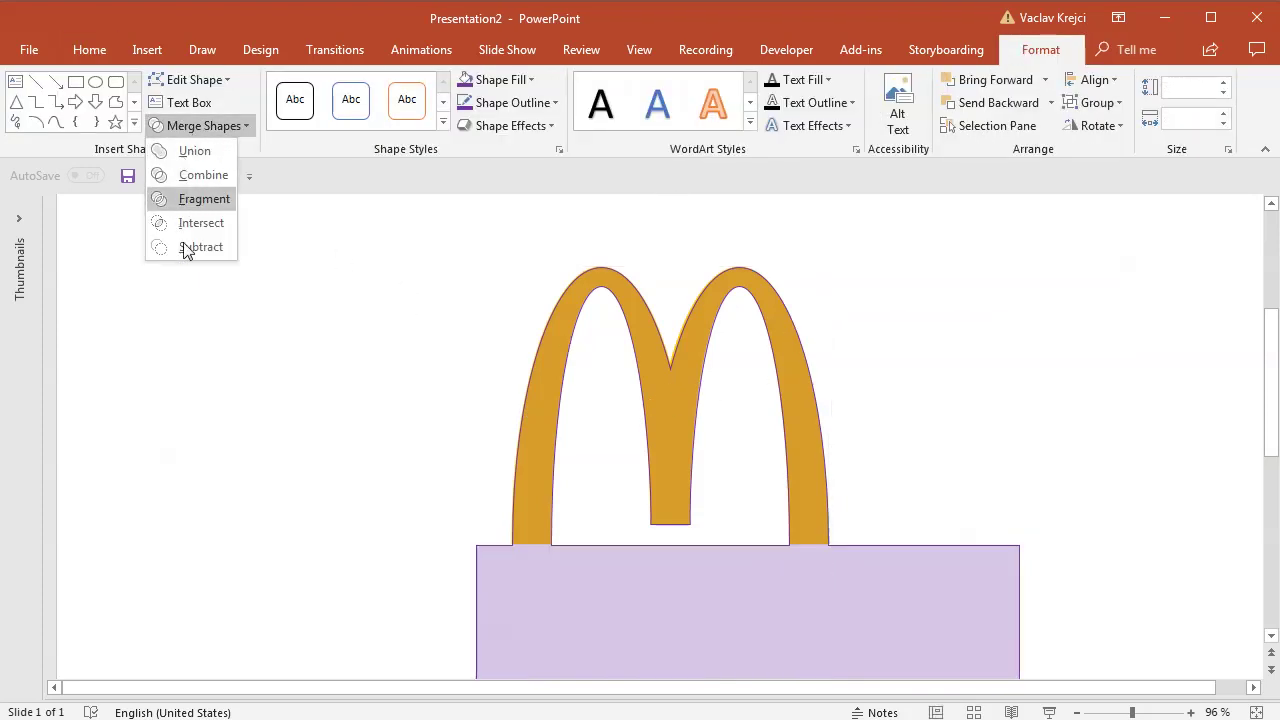
pyautogui.click(201, 246)
# Move the new M to the right and the yellow reference M to the left, side by side.
pyautogui.keyDown('ctrl'); pyautogui.scroll(-5, 590, 503); pyautogui.keyUp('ctrl')
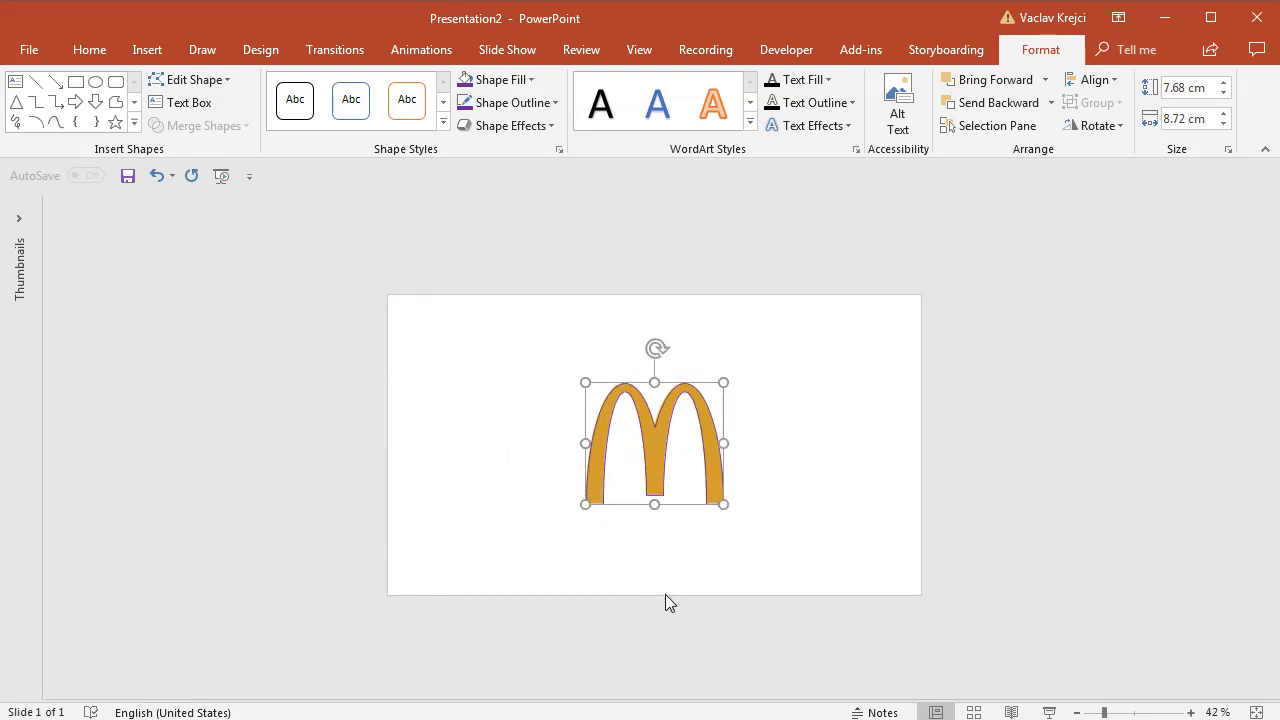
pyautogui.click(1135, 714)
pyautogui.moveTo(743, 420); pyautogui.dragTo(999, 421)
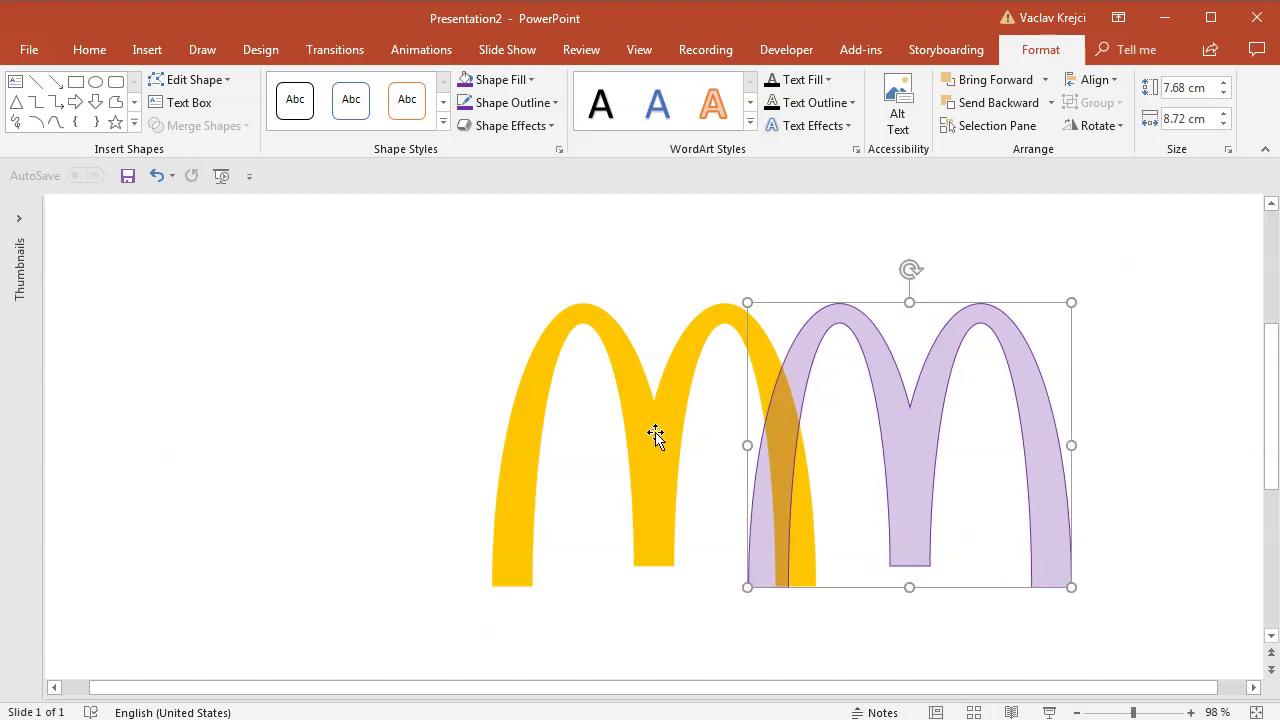
pyautogui.moveTo(655, 435); pyautogui.dragTo(434, 429)
pyautogui.click(766, 429)
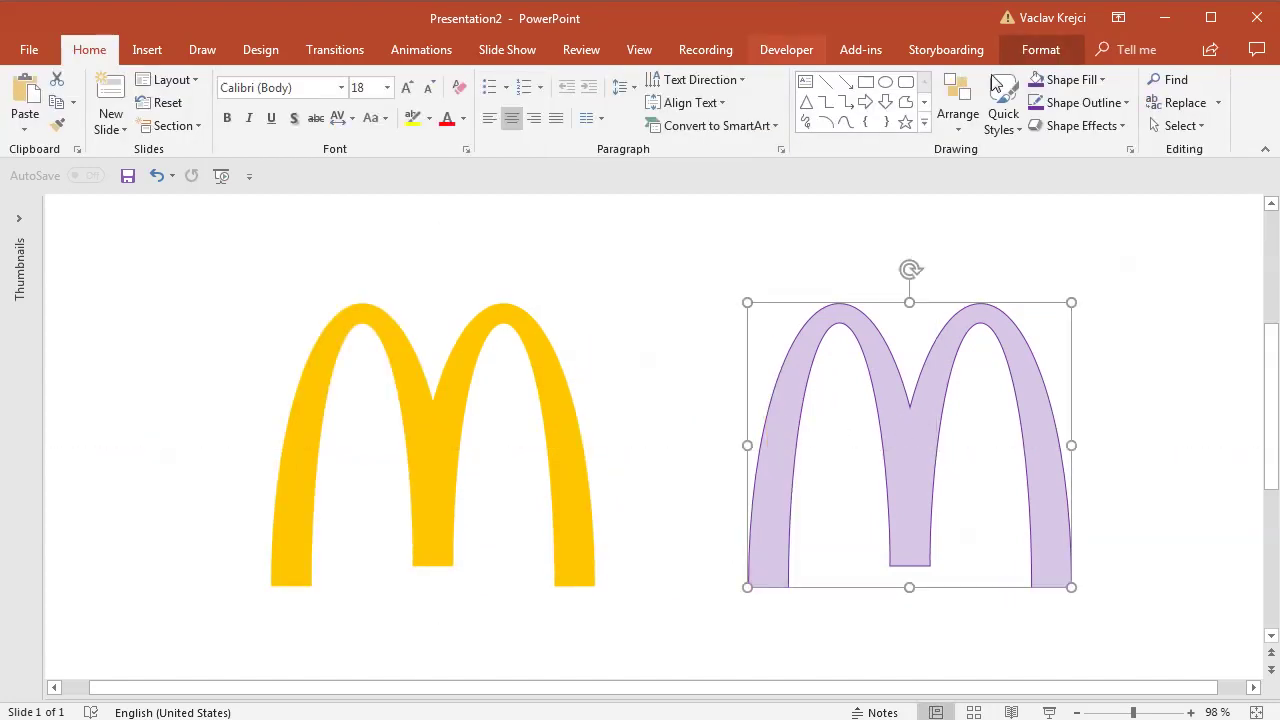
# Fill the new M with the reference logo's gold via the eyedropper and set No Outline.
pyautogui.click(1041, 49)
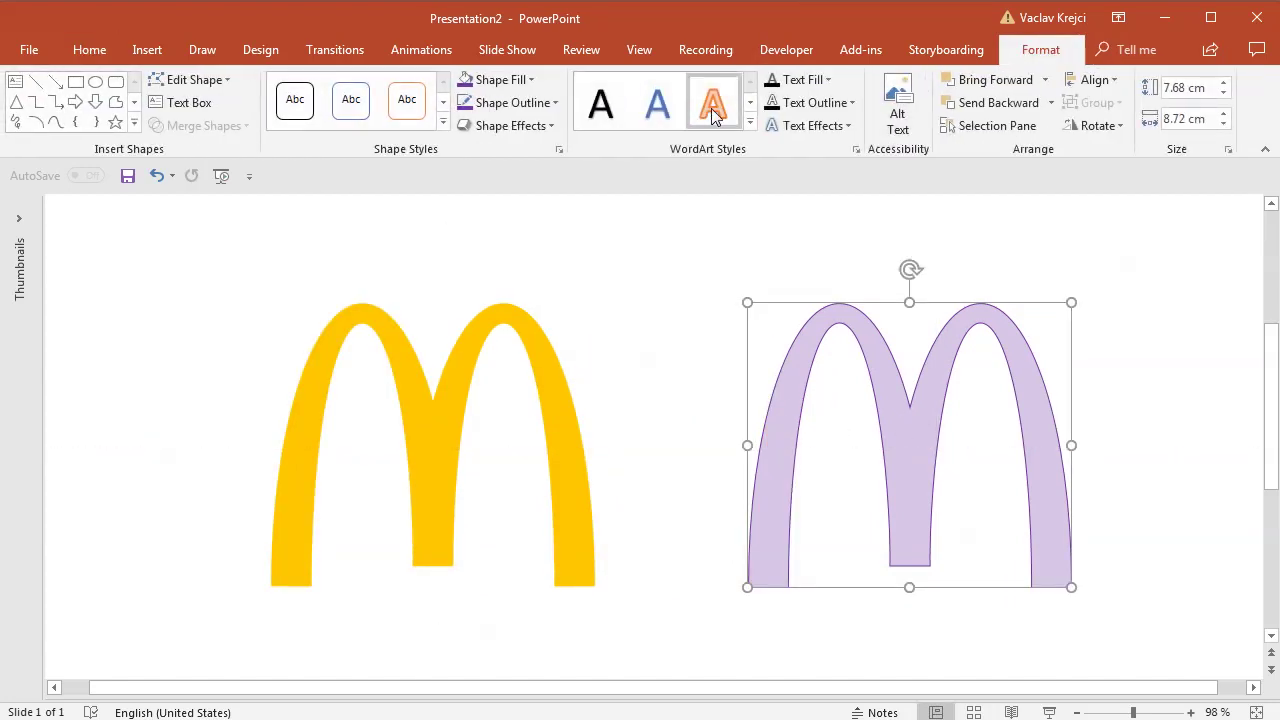
pyautogui.click(517, 86)
pyautogui.click(534, 345)
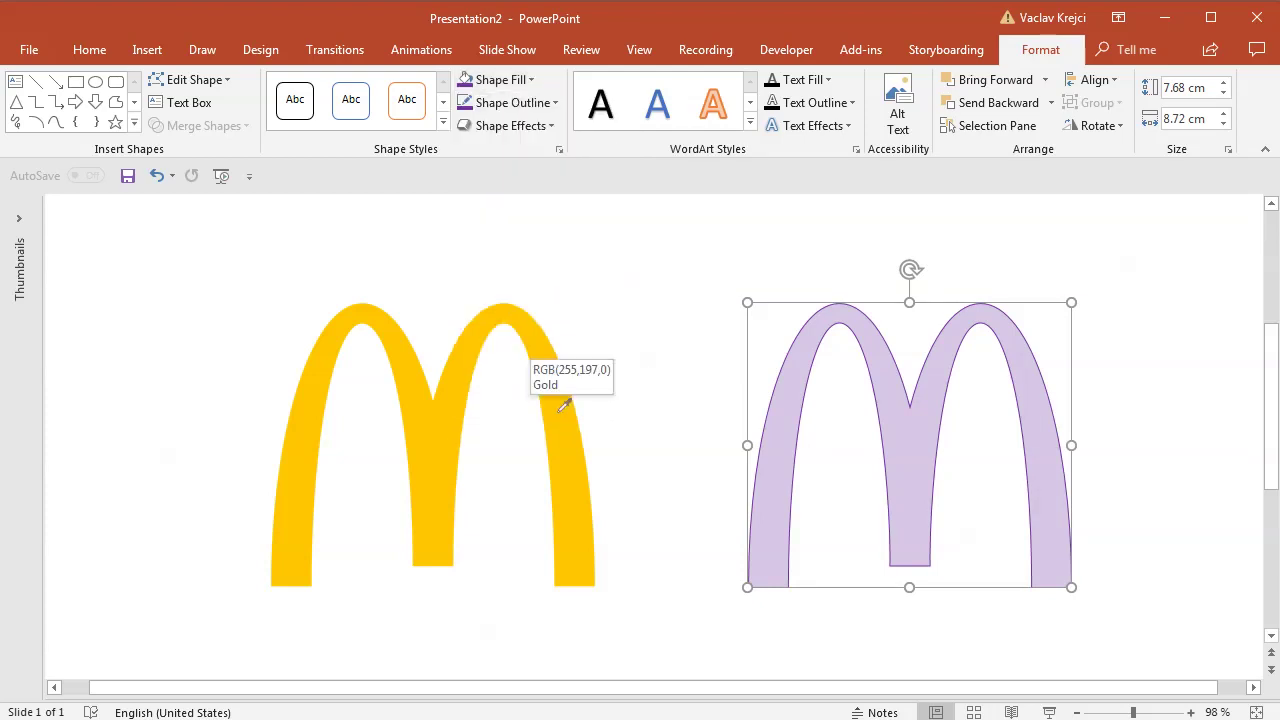
pyautogui.click(564, 405)
pyautogui.click(523, 103)
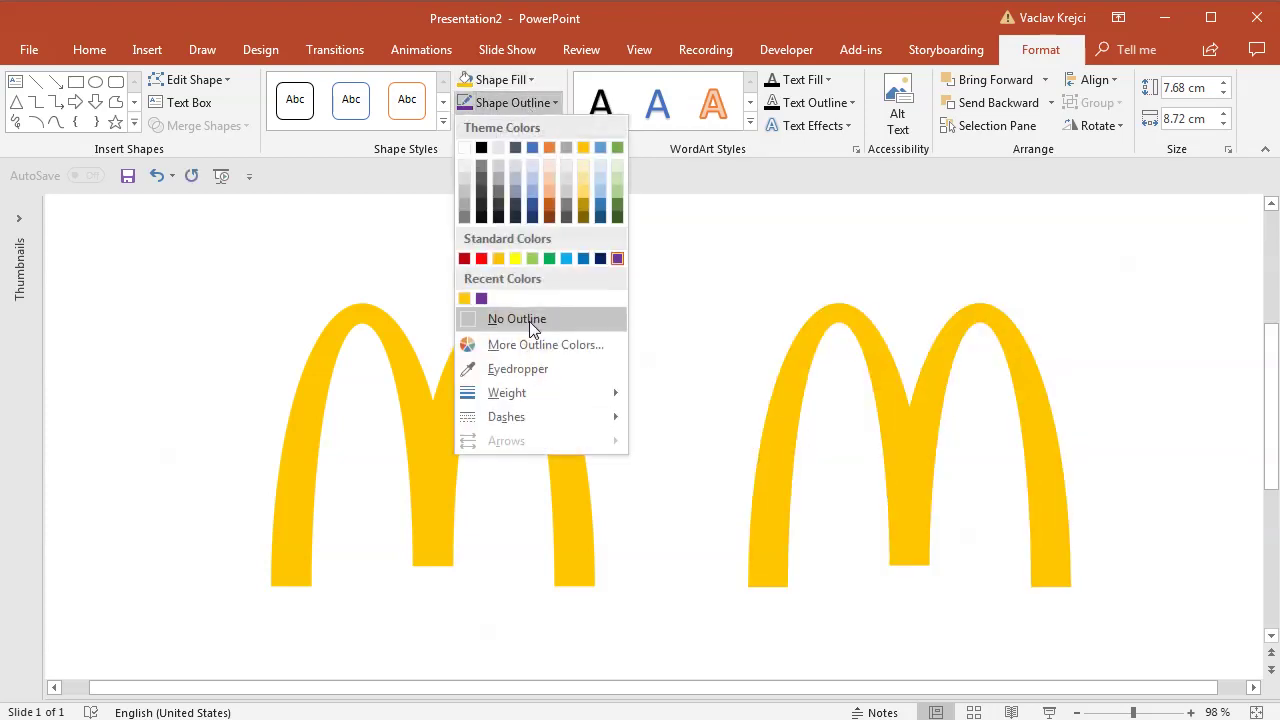
pyautogui.click(508, 320)
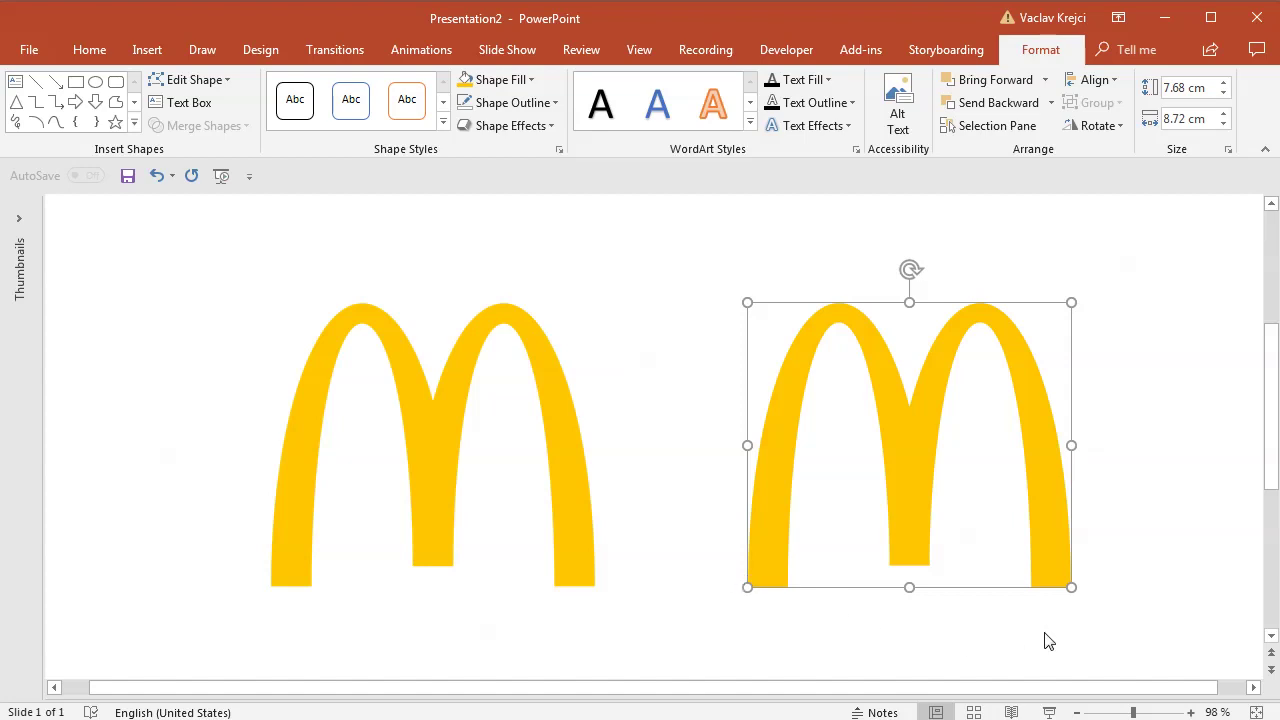
pyautogui.hscroll(1, 965, 694)
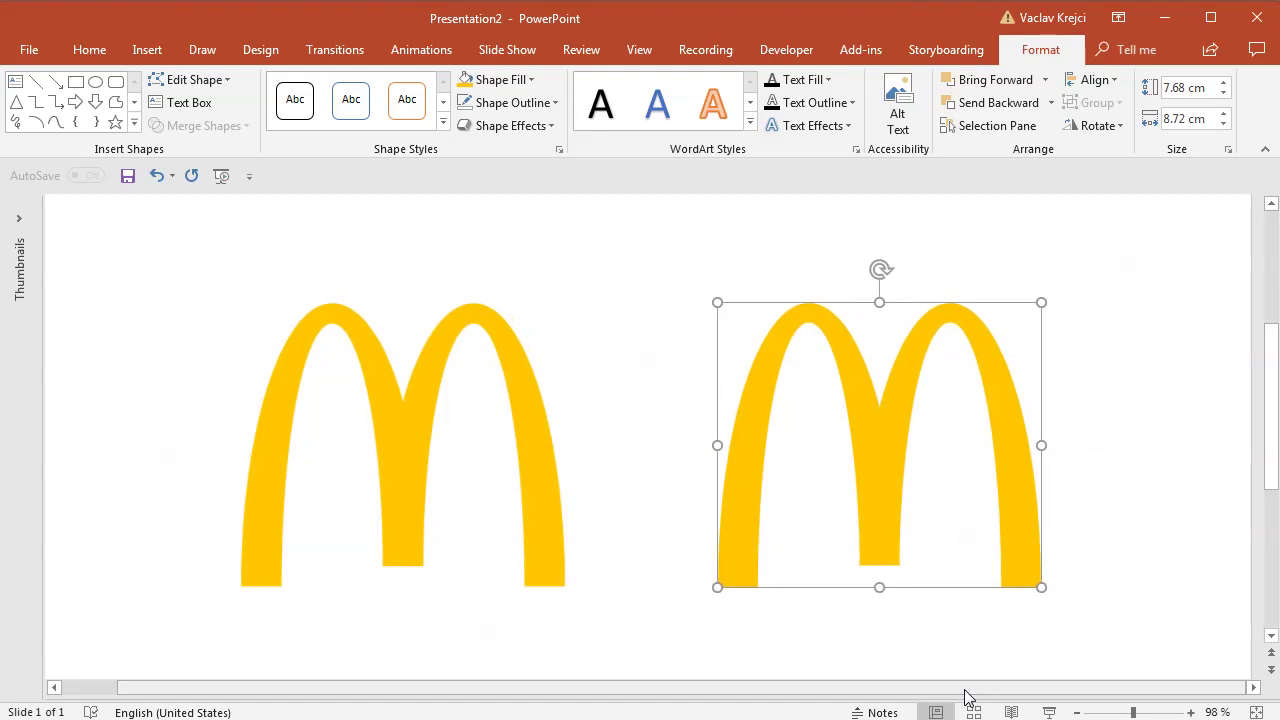
# In Format Shape effects, apply the Perspective: Front 3-D rotation preset to the M.
pyautogui.rightClick(1002, 401)
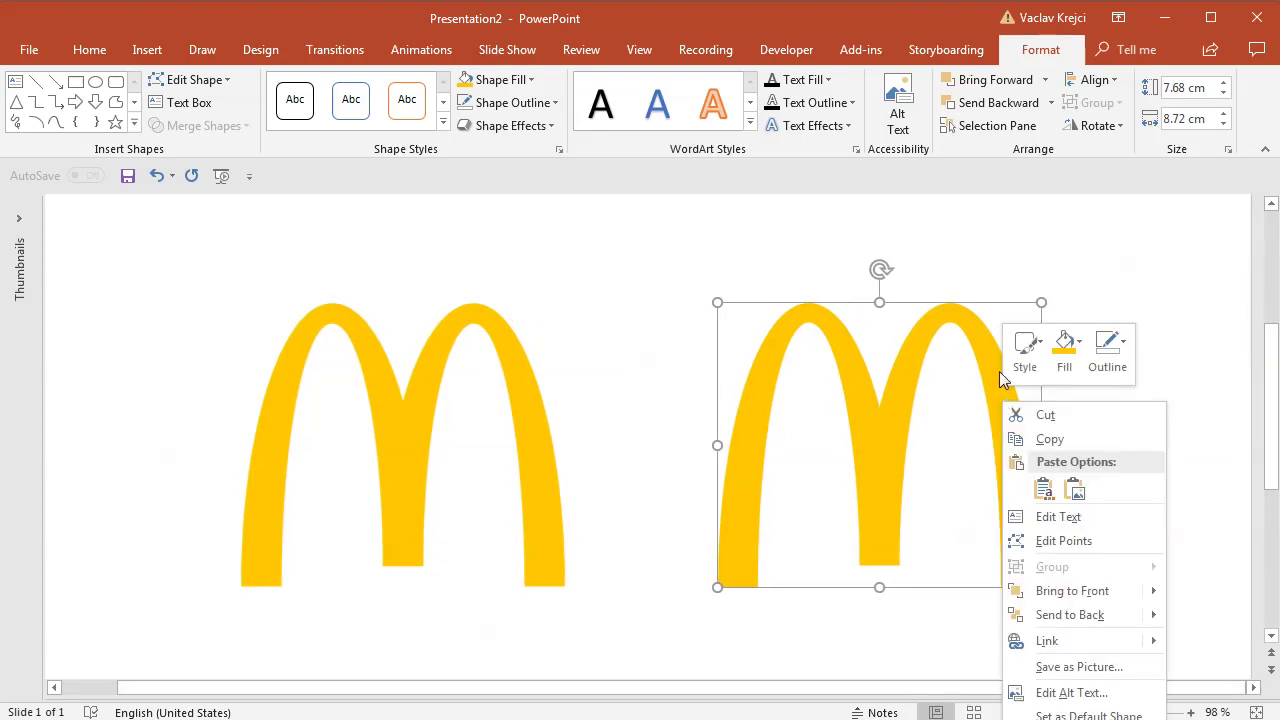
pyautogui.rightClick(971, 323)
pyautogui.rightClick(957, 318)
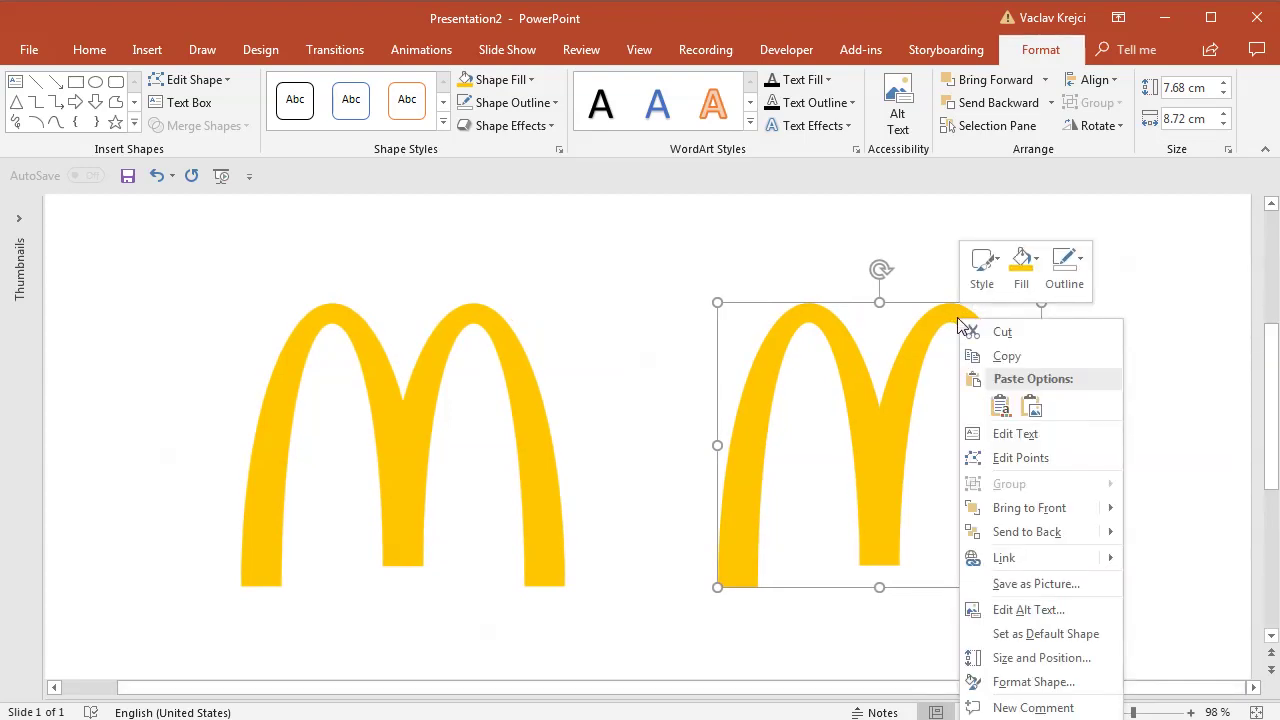
pyautogui.click(1036, 682)
pyautogui.moveTo(678, 688); pyautogui.dragTo(872, 690)
pyautogui.click(999, 287)
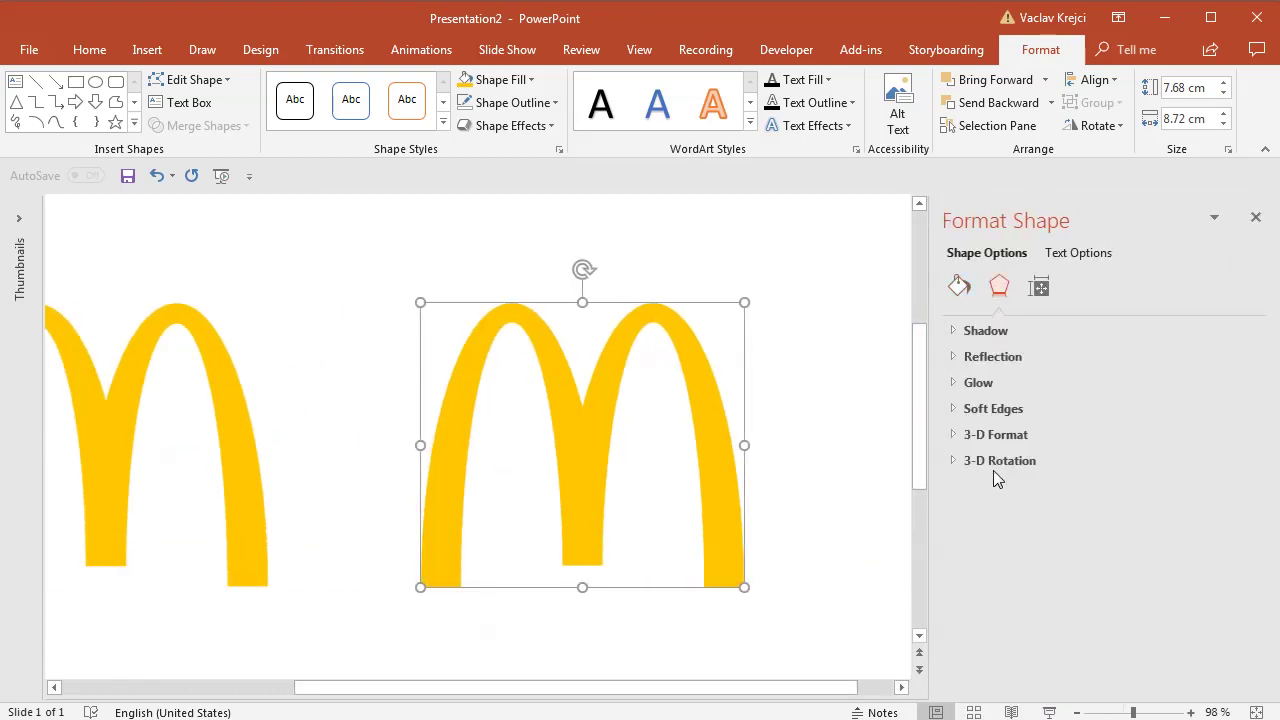
pyautogui.click(993, 464)
pyautogui.scroll(-2, 1260, 508)
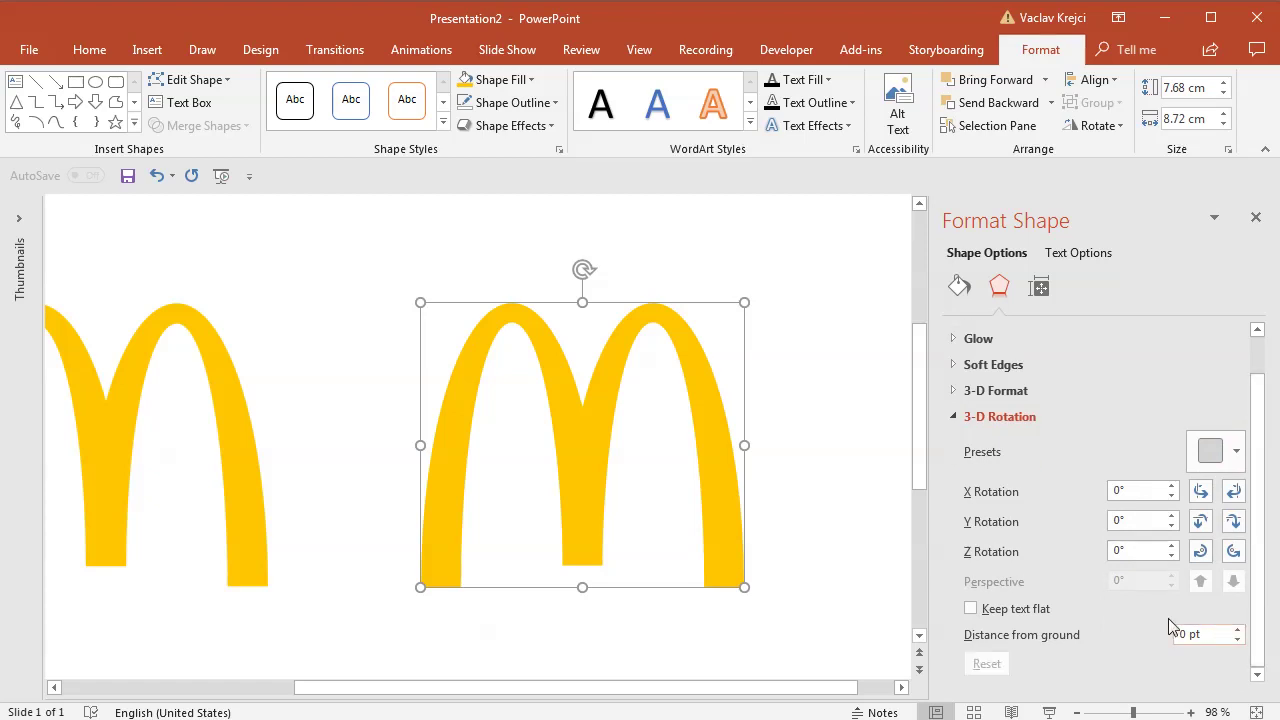
pyautogui.click(1214, 455)
pyautogui.click(1221, 220)
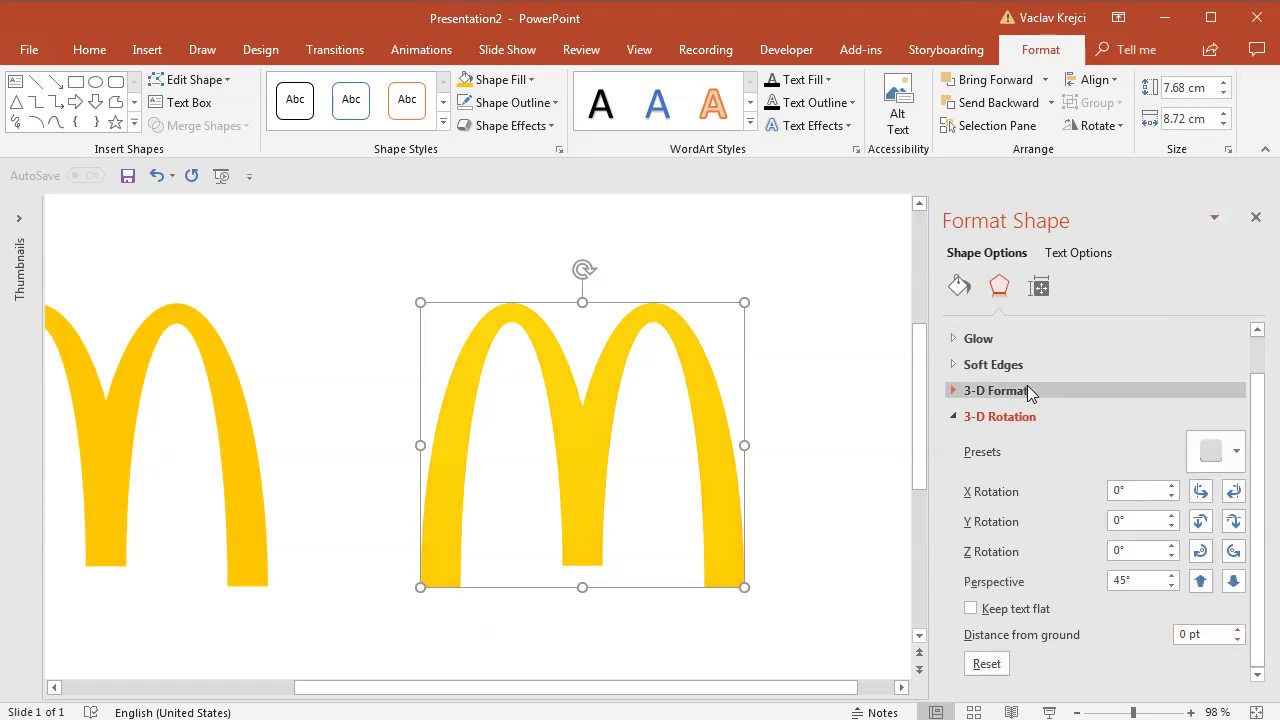
# Give the M a Circle top bevel with a 32 pt width.
pyautogui.click(1027, 388)
pyautogui.click(1007, 452)
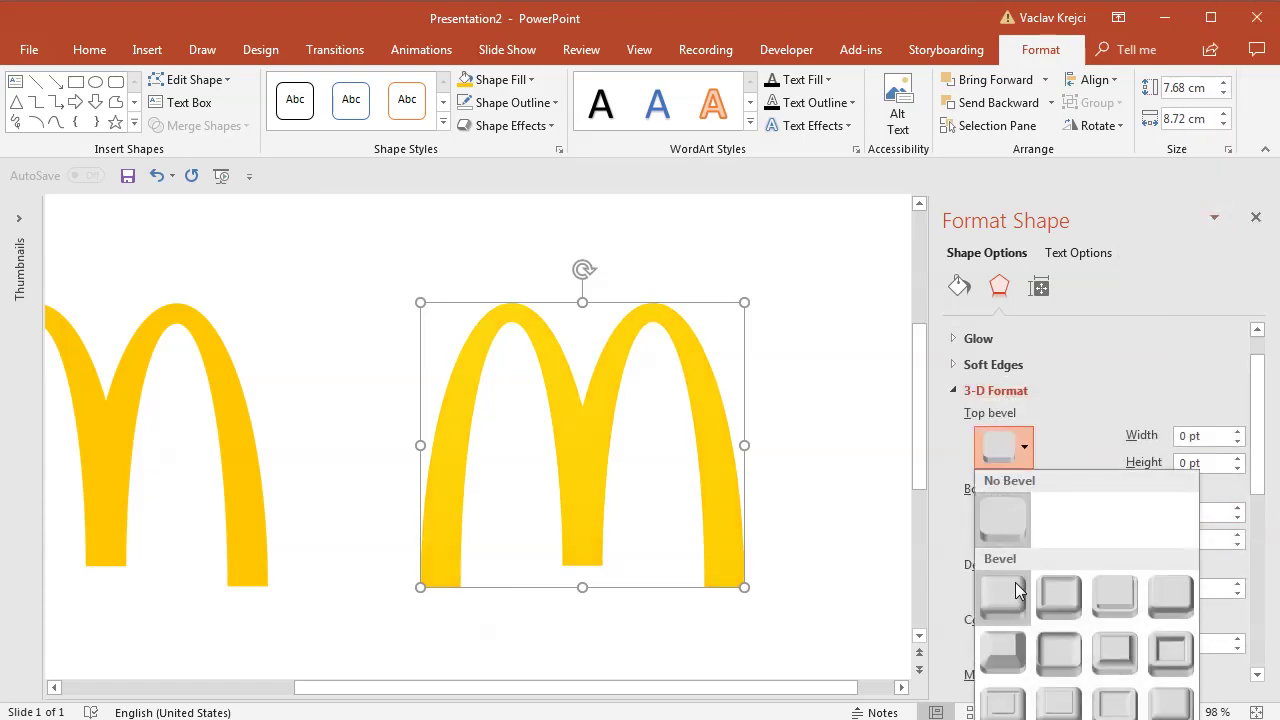
pyautogui.click(1002, 597)
pyautogui.click(1237, 431)
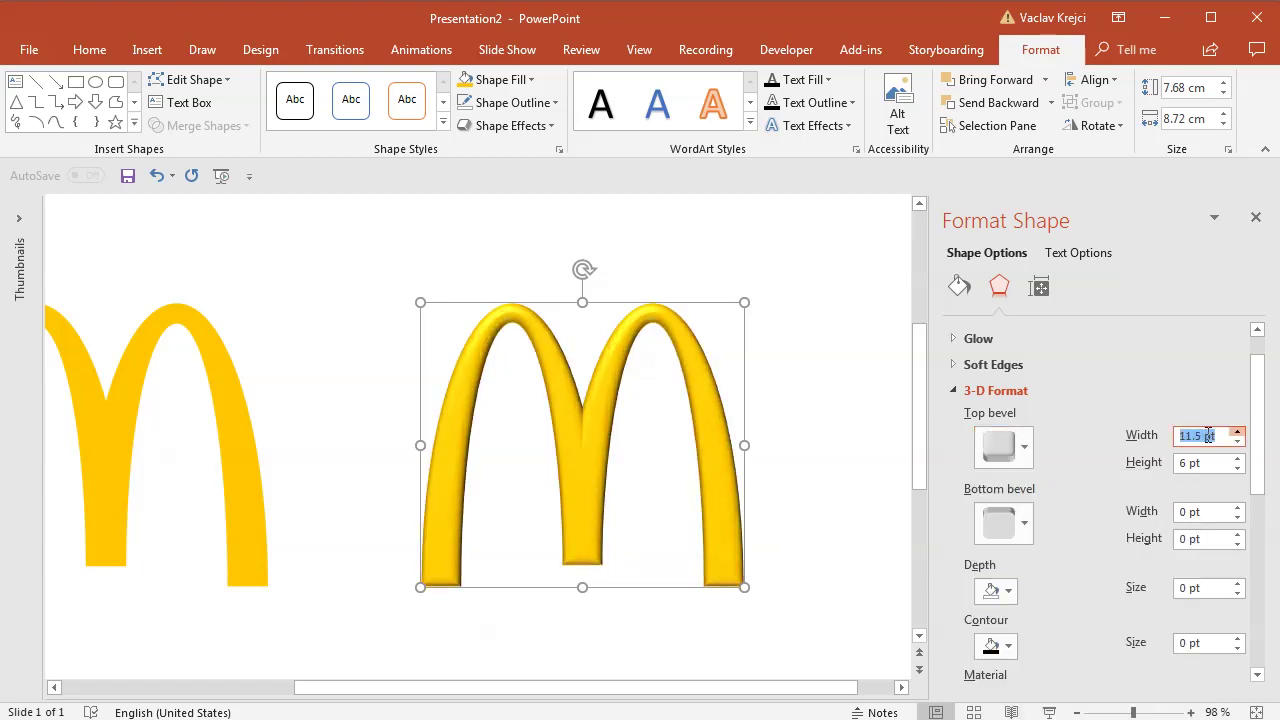
pyautogui.write('26.5')
pyautogui.press('Return')
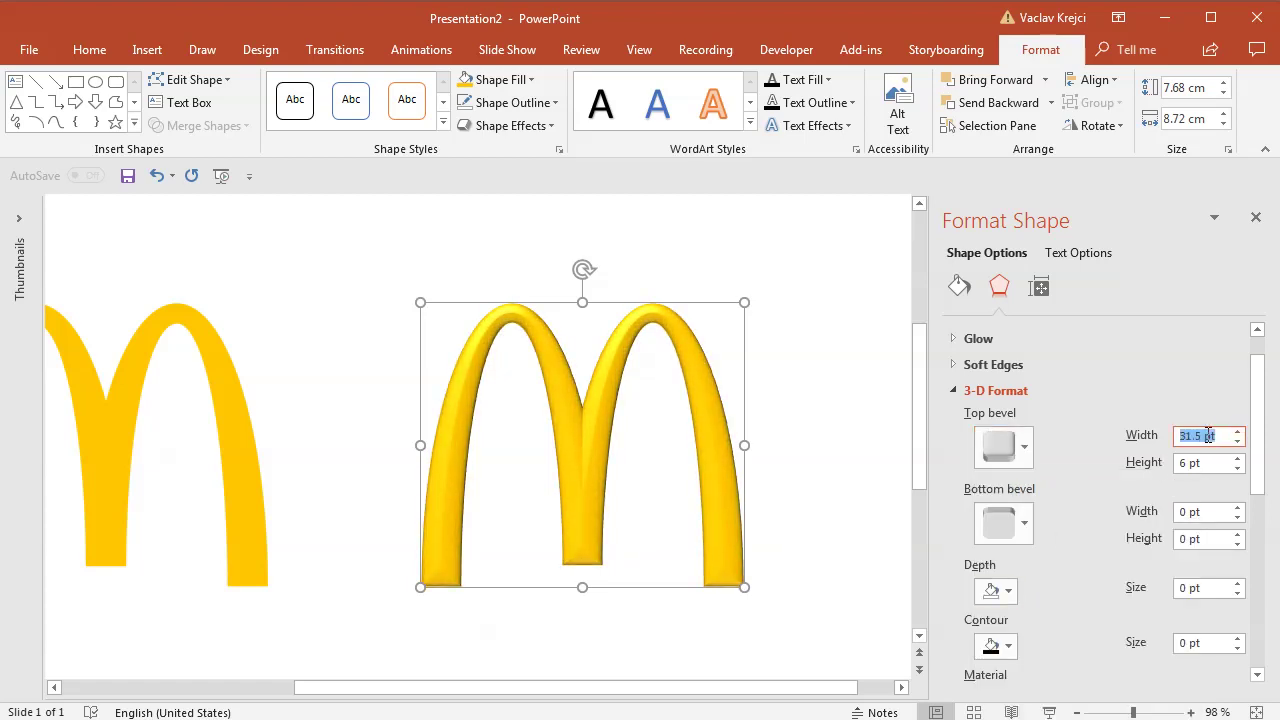
pyautogui.write('32')
pyautogui.press('Return')
# Set the M's surface material to Metal.
pyautogui.moveTo(1263, 472); pyautogui.dragTo(1250, 560)
pyautogui.click(1021, 487)
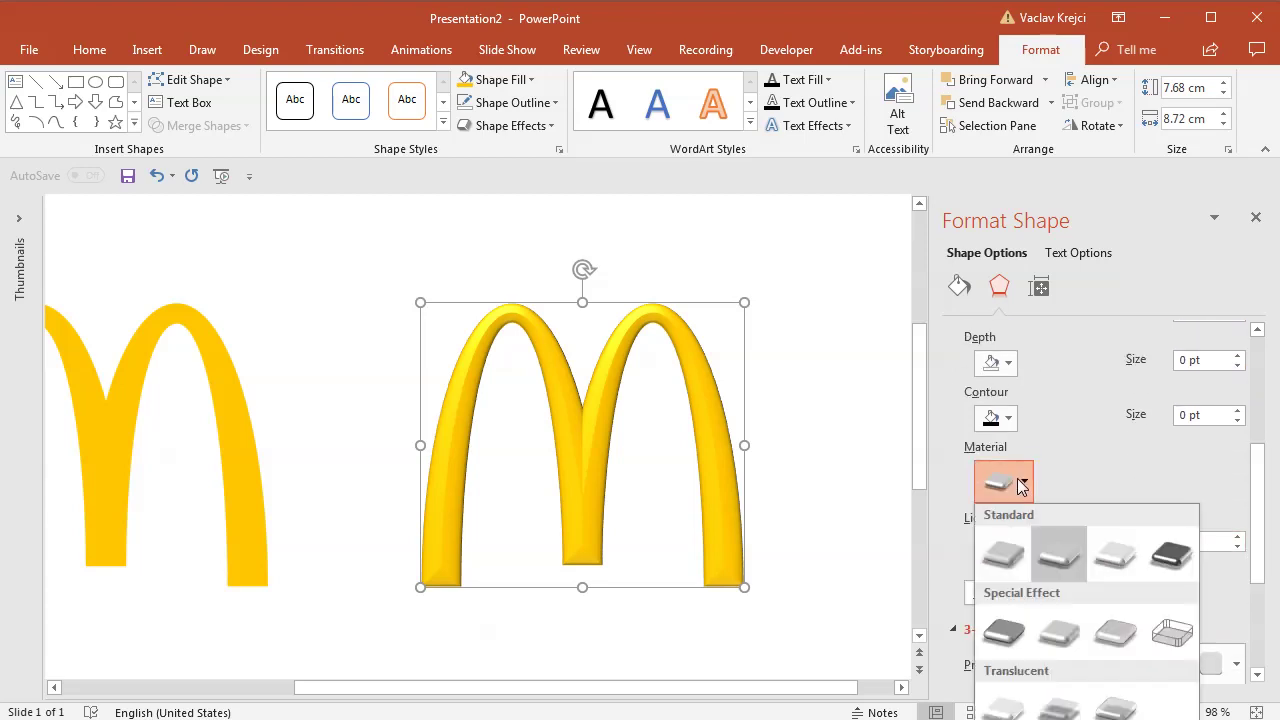
pyautogui.click(1169, 553)
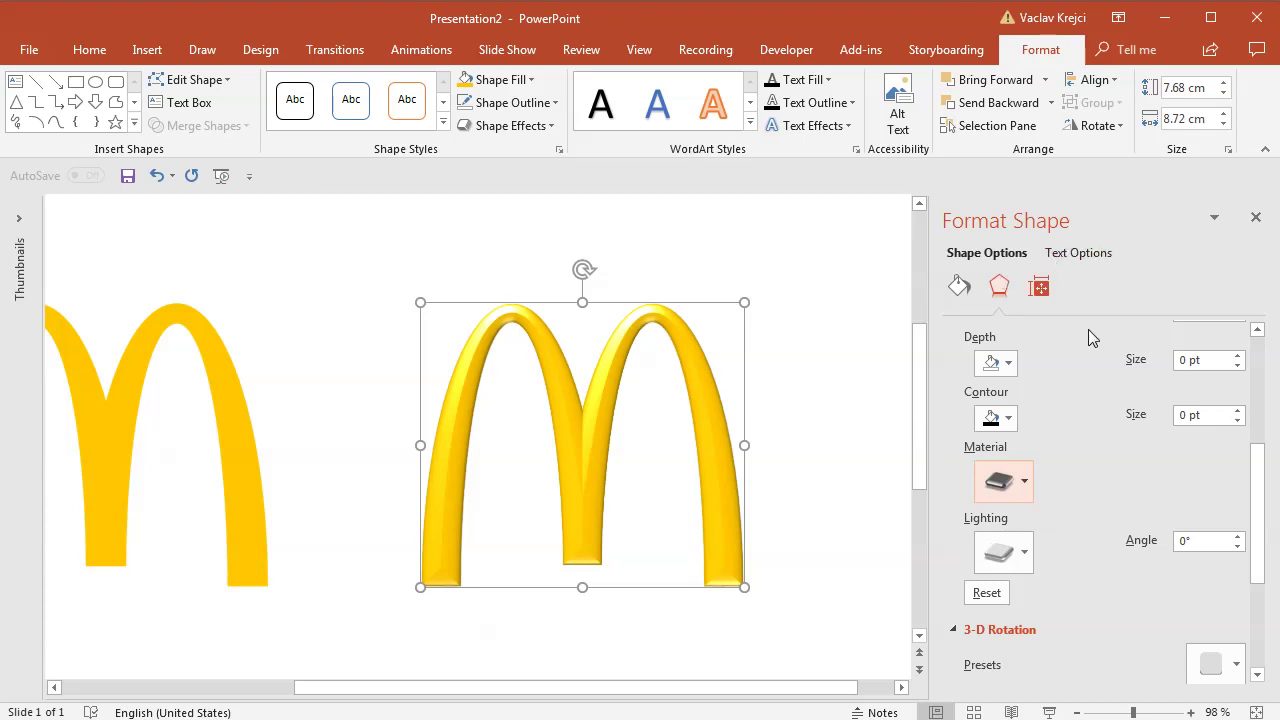
pyautogui.moveTo(1257, 471); pyautogui.dragTo(1208, 359)
# Add an Offset: Bottom shadow to the M and colour it orange.
pyautogui.click(1012, 330)
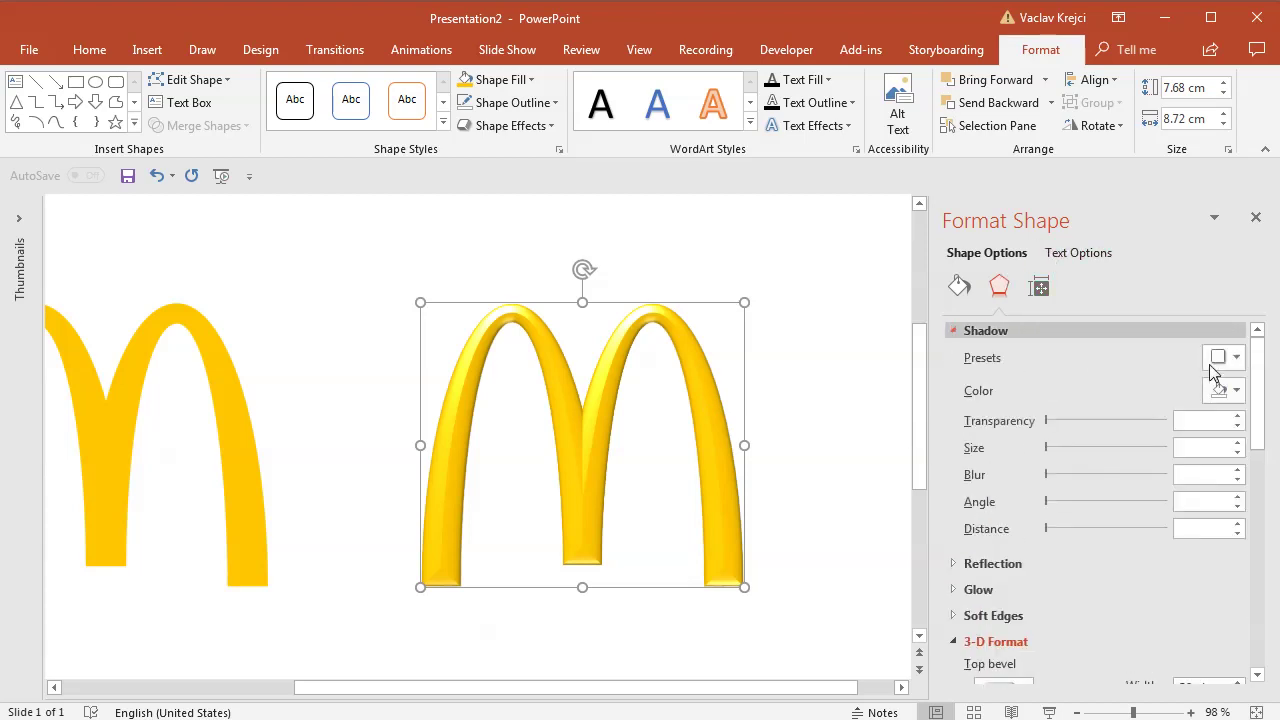
pyautogui.click(1218, 360)
pyautogui.click(1268, 497)
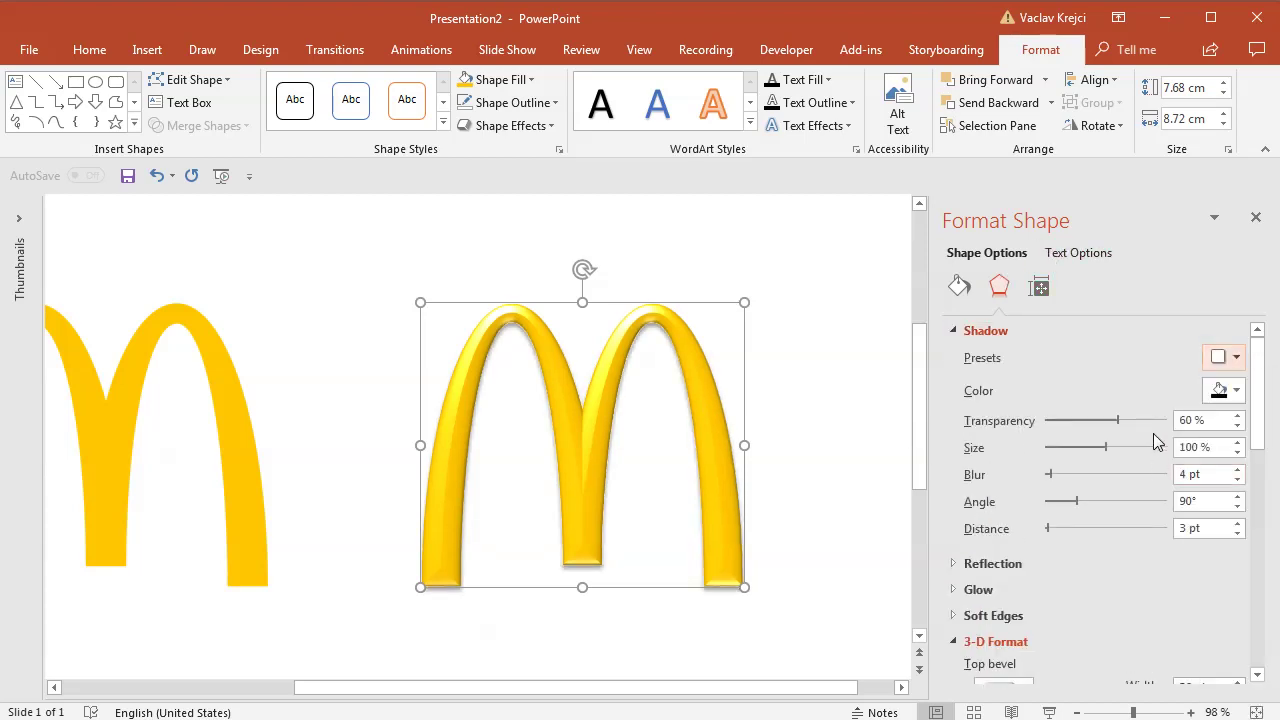
pyautogui.click(1230, 393)
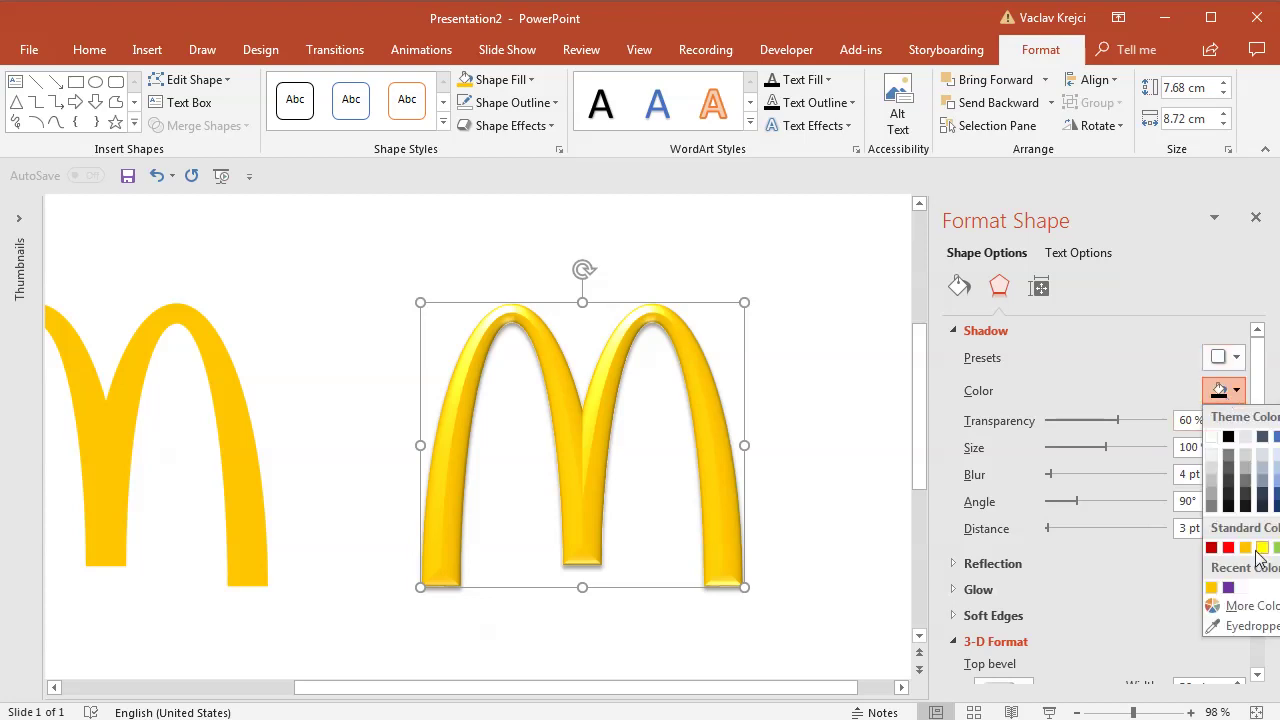
pyautogui.click(1236, 614)
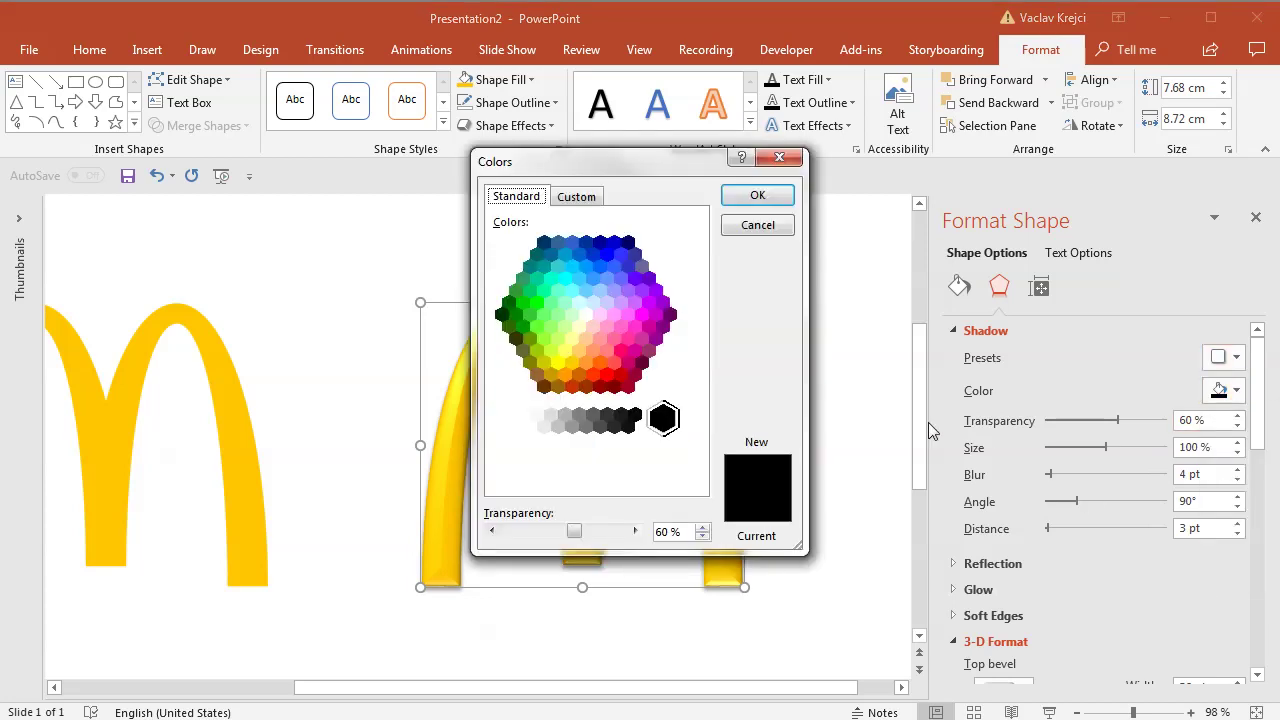
pyautogui.click(578, 374)
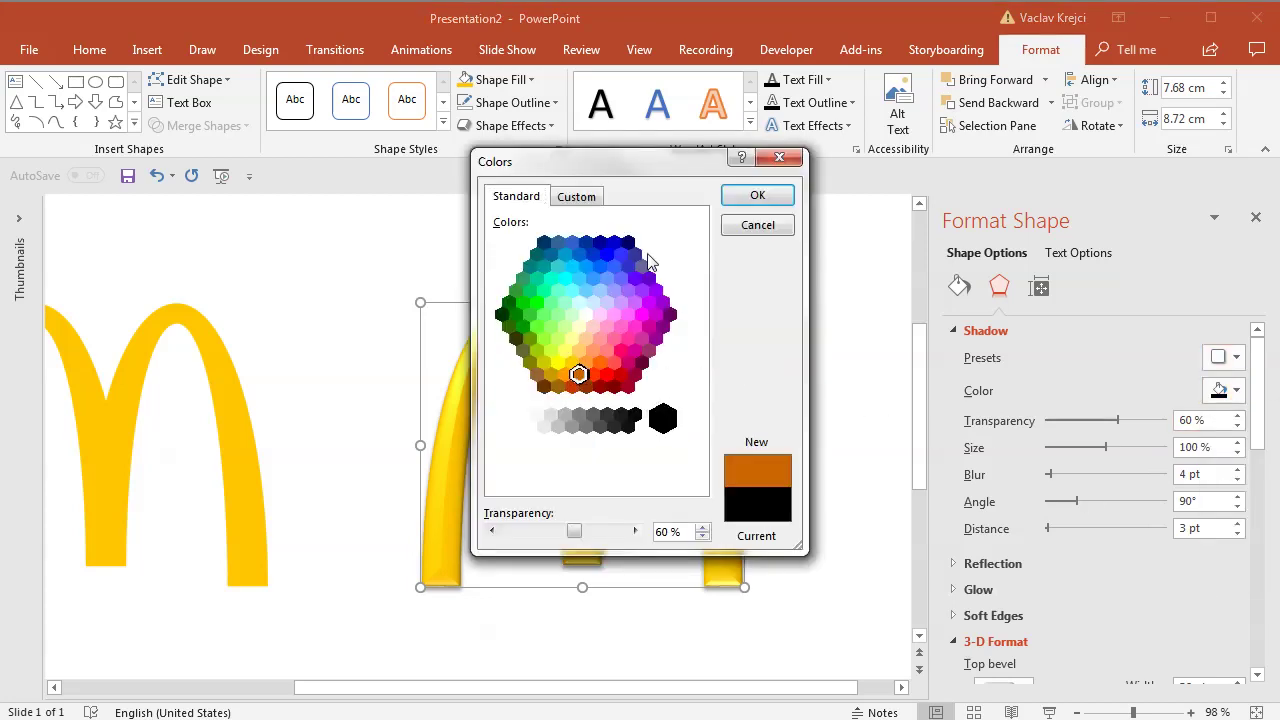
pyautogui.click(754, 197)
# Set the shadow to 47% transparency and tune its blur and distance.
pyautogui.moveTo(1121, 420); pyautogui.dragTo(1071, 420)
pyautogui.moveTo(1052, 475); pyautogui.dragTo(1063, 476)
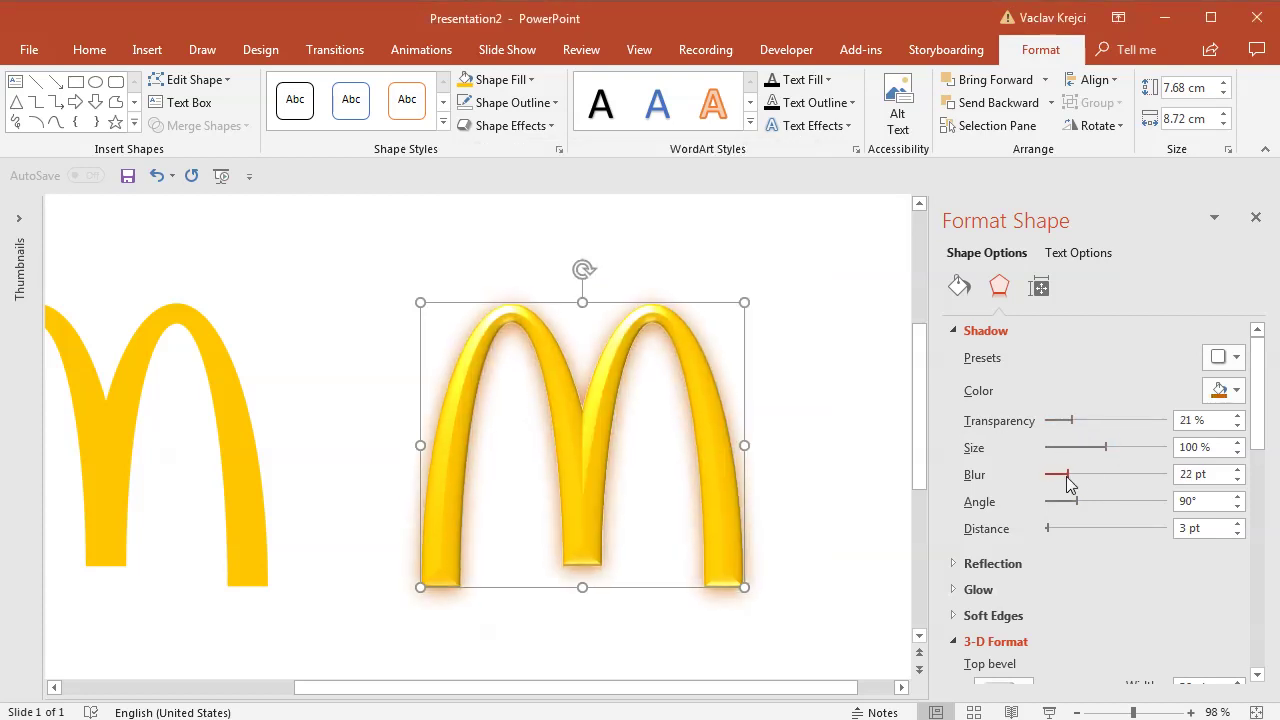
pyautogui.click(1056, 527)
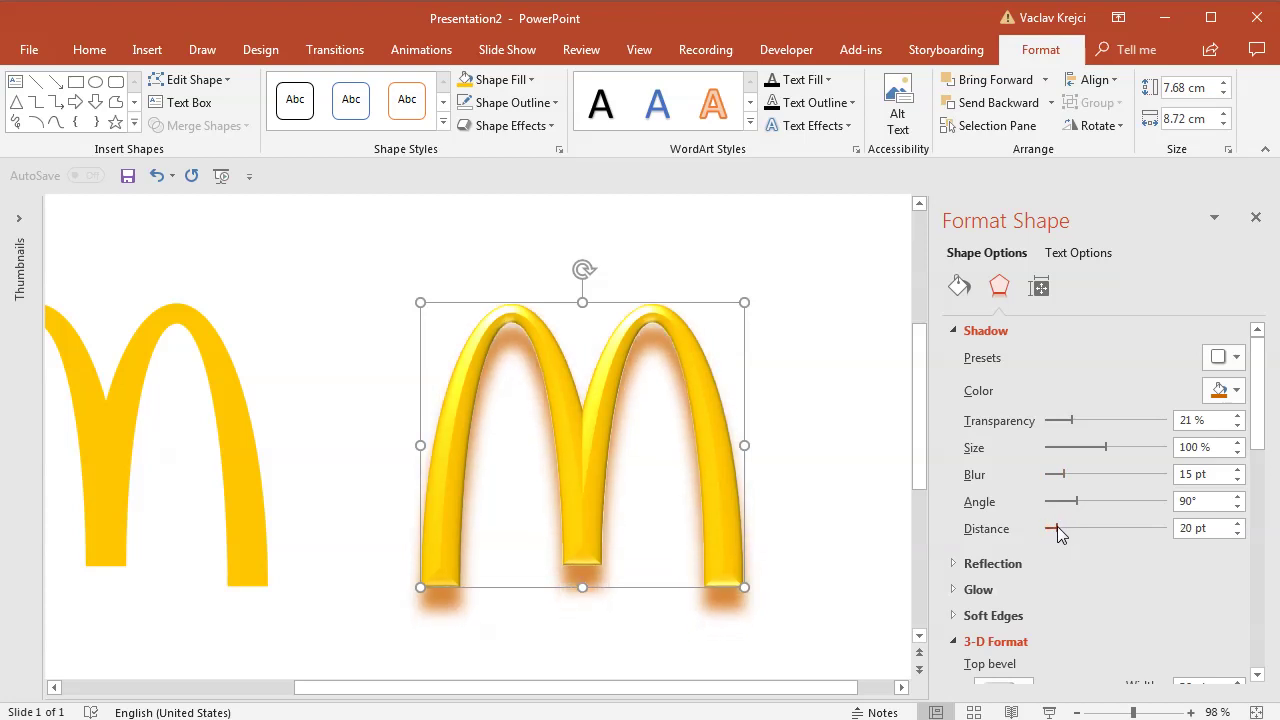
pyautogui.moveTo(1071, 421); pyautogui.dragTo(1103, 421)
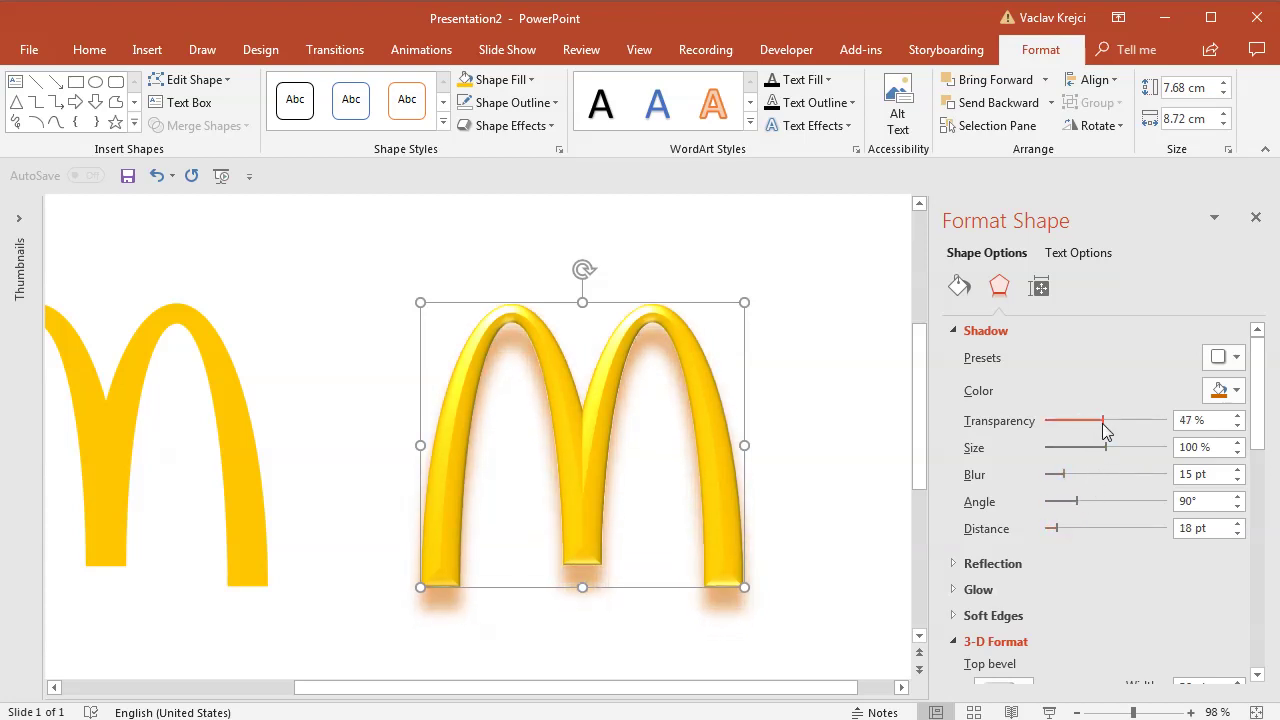
pyautogui.click(1067, 476)
pyautogui.moveTo(1063, 482)
pyautogui.mouseDown()
pyautogui.moveTo(1052, 476)
pyautogui.moveTo(1070, 480)
pyautogui.mouseUp()
pyautogui.moveTo(1056, 538); pyautogui.dragTo(1051, 537)
# Deselect the logo, zoom out to see the whole slide, and close the formatting pane.
pyautogui.click(876, 479)
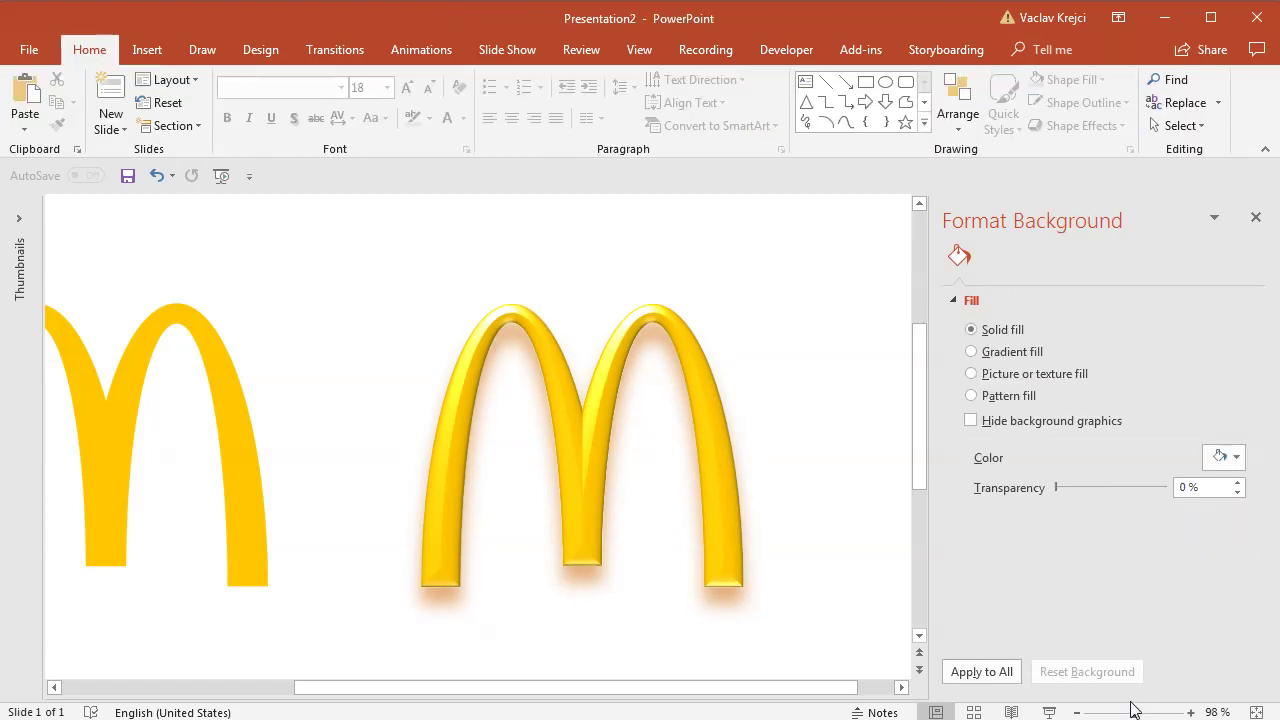
pyautogui.moveTo(1131, 712); pyautogui.dragTo(1119, 712)
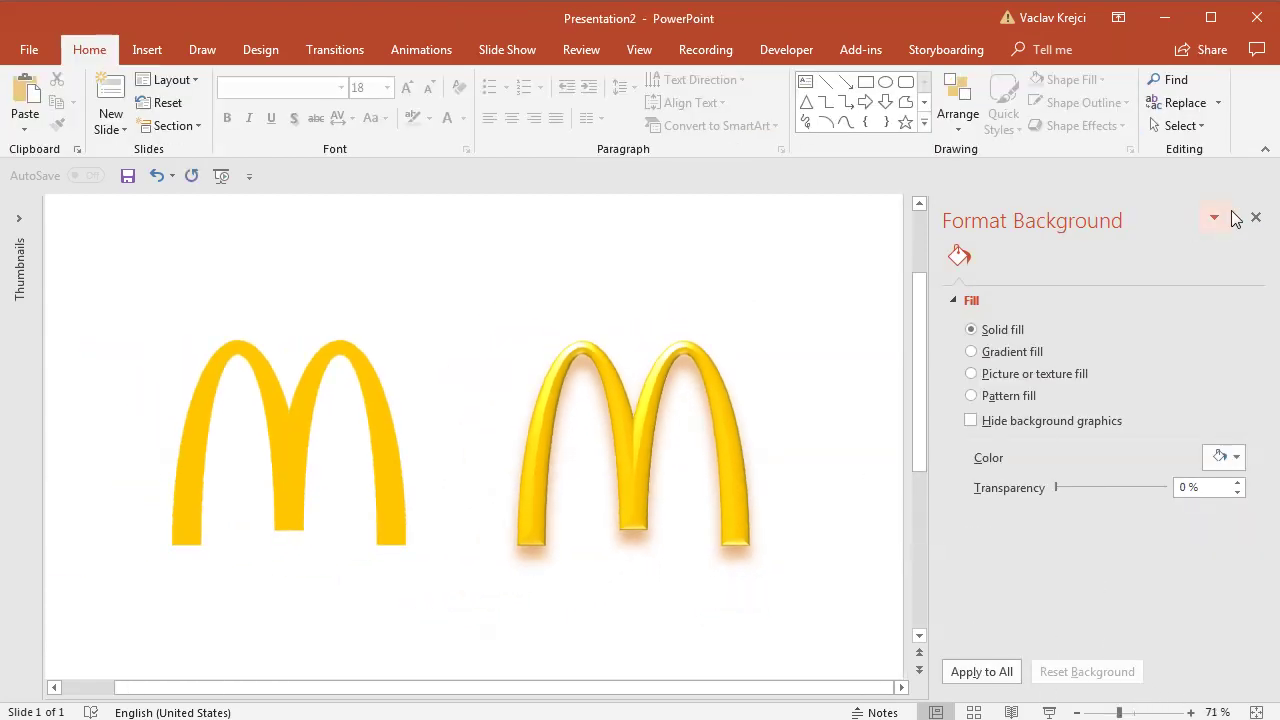
pyautogui.click(1256, 217)
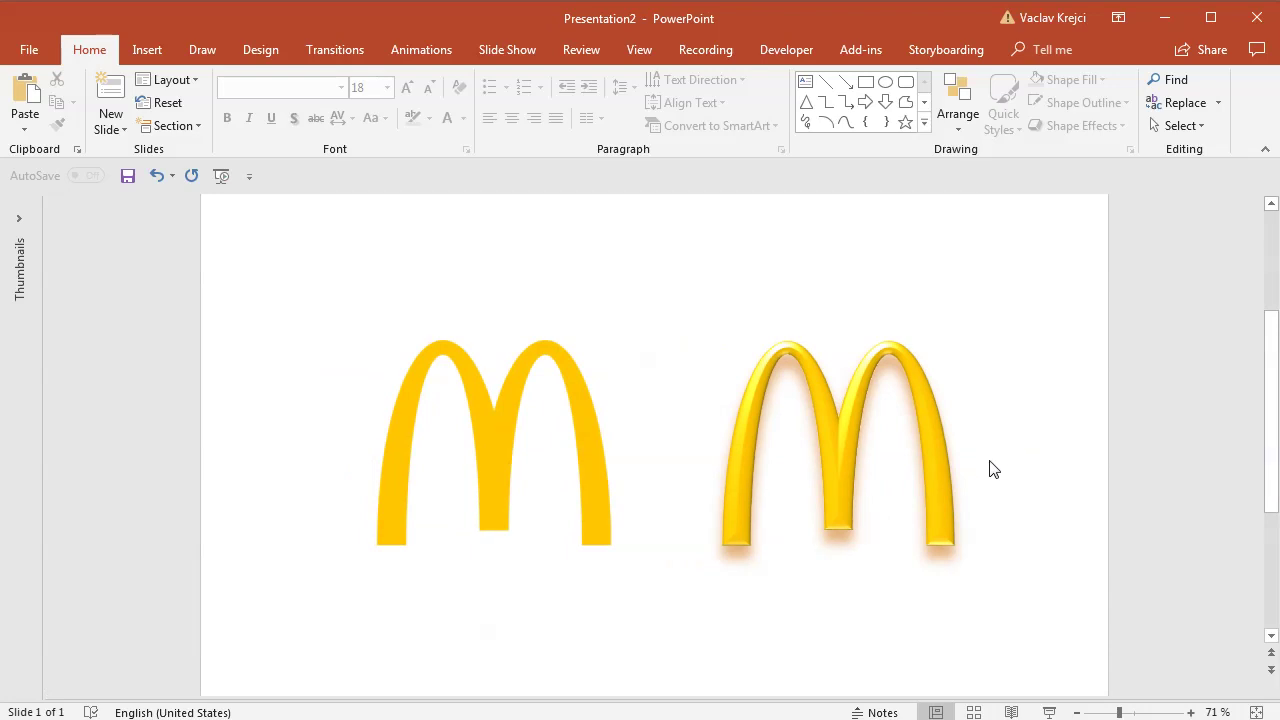